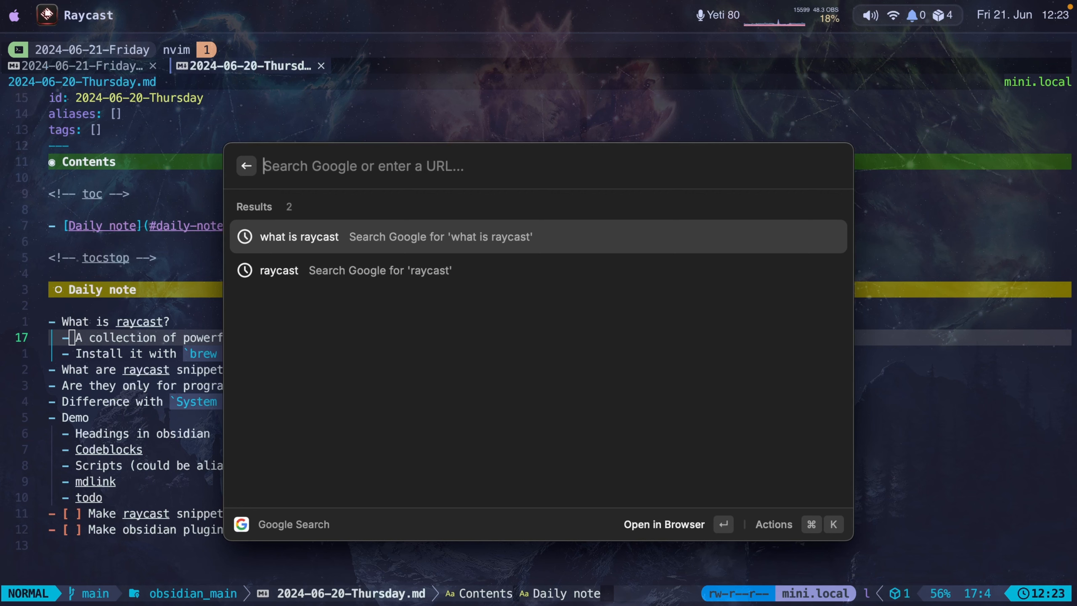
Search Google for "what is raycast" and view the official Raycast website down to its download and Homebrew options.
{"action": "key", "text": "Down"}
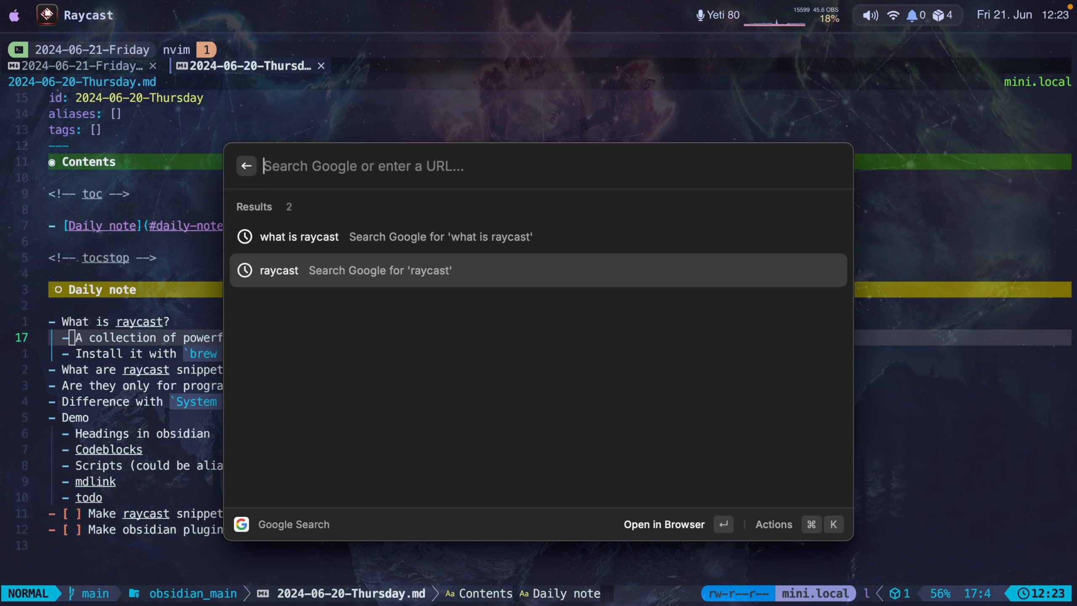
{"action": "key", "text": "Up"}
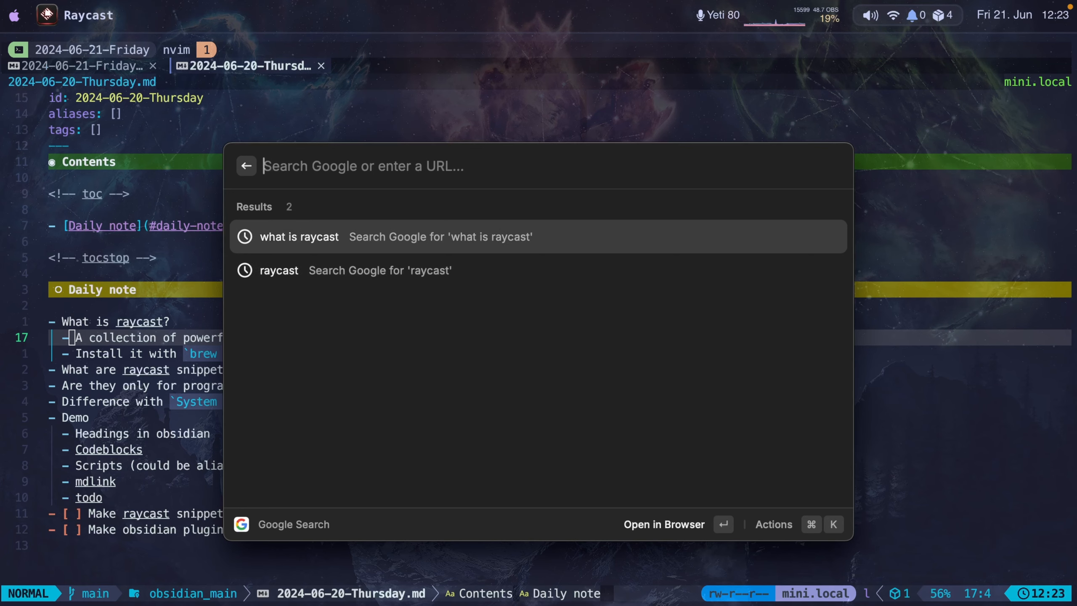
{"action": "key", "text": "Return"}
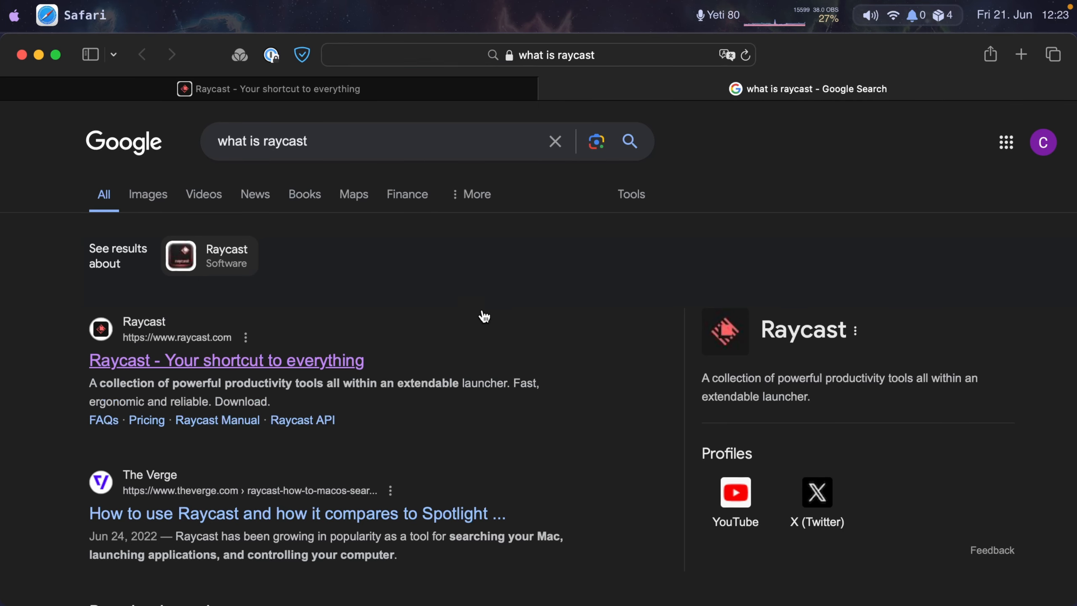
{"action": "left_click", "coordinate": [262, 363]}
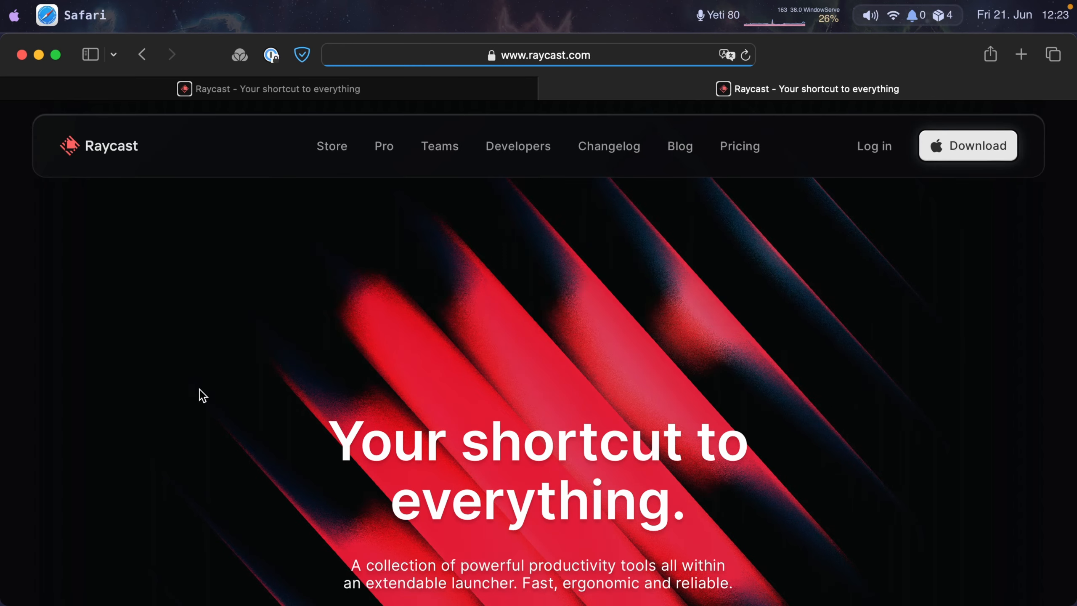
{"action": "scroll", "coordinate": [199, 391], "scroll_direction": "down", "scroll_amount": 10}
{"action": "scroll", "coordinate": [200, 391], "scroll_direction": "down", "scroll_amount": 6}
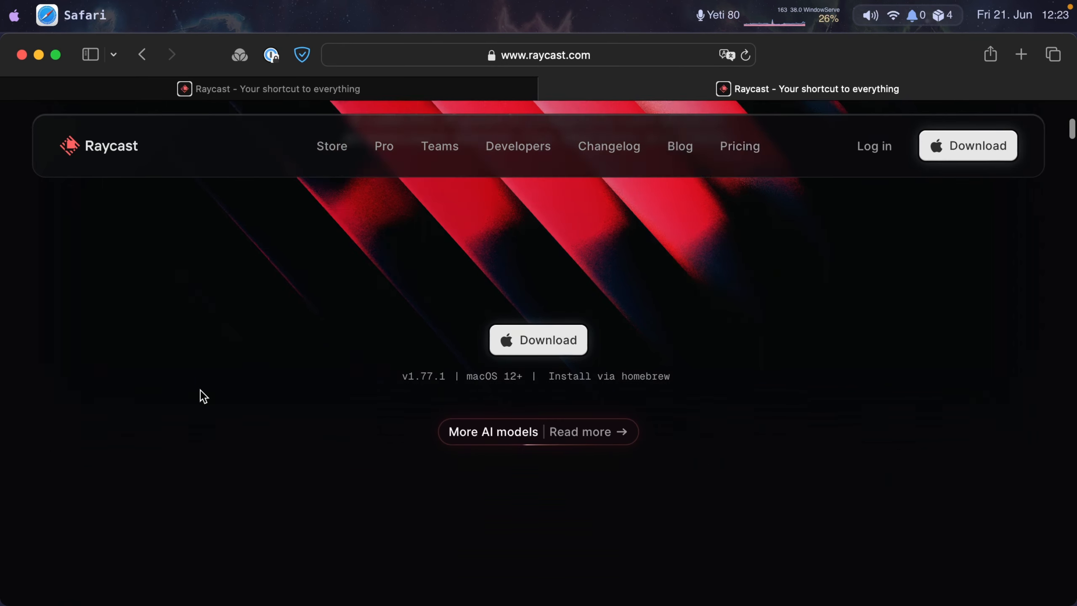
Switch to kitty and move to the "What are raycast snippets?" line in the 2024-06-20-Thursday note.
{"action": "key", "text": "super+Tab"}
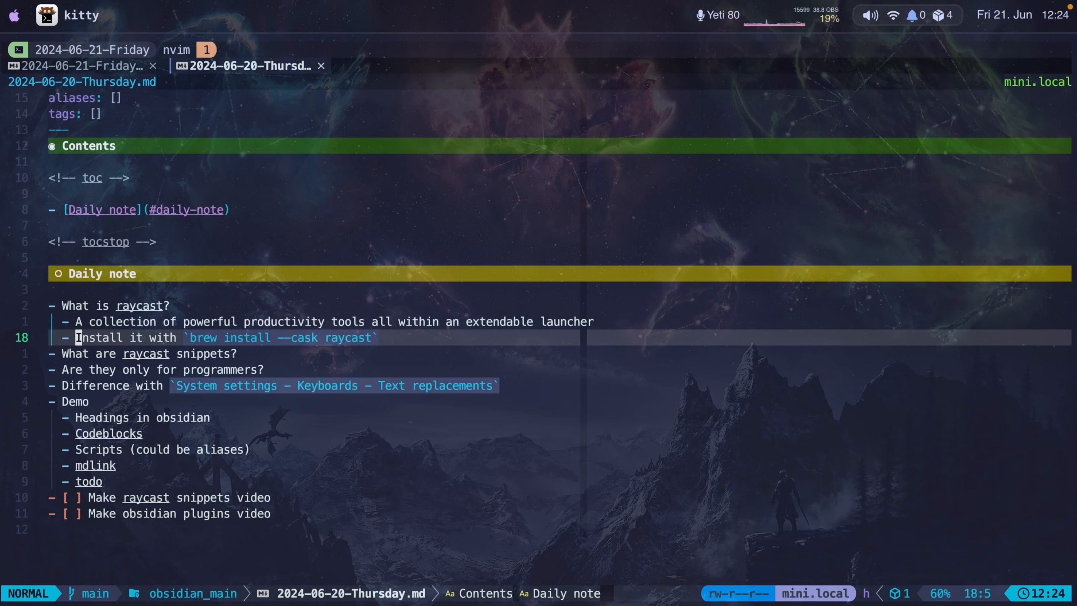
{"action": "key", "text": "j"}
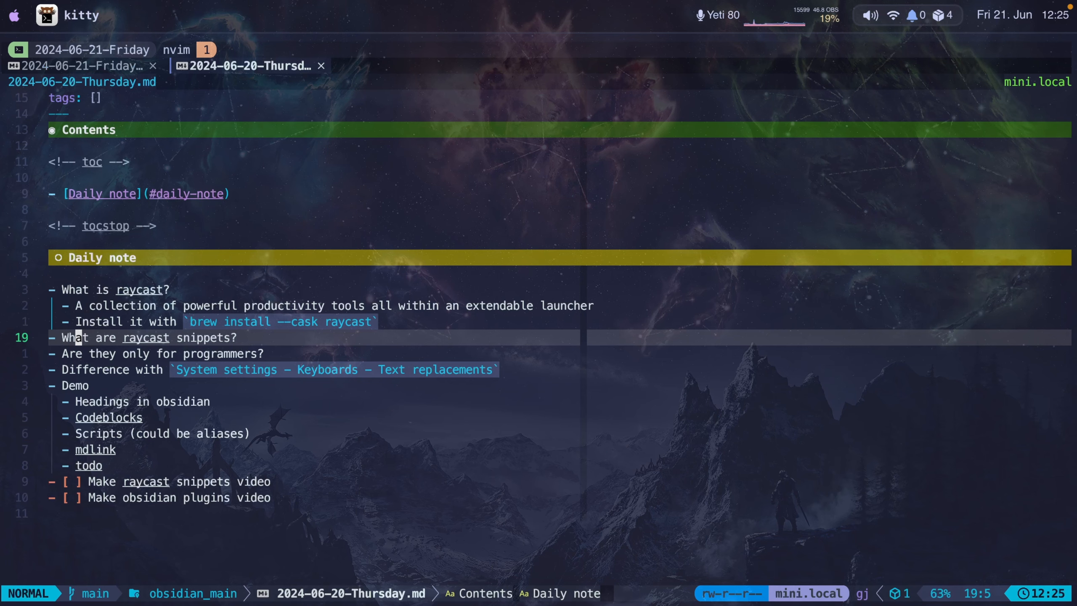
Switch to Obsidian and browse the saved Raycast snippets from task through kkk, checking their previews.
{"action": "key", "text": "super+Tab"}
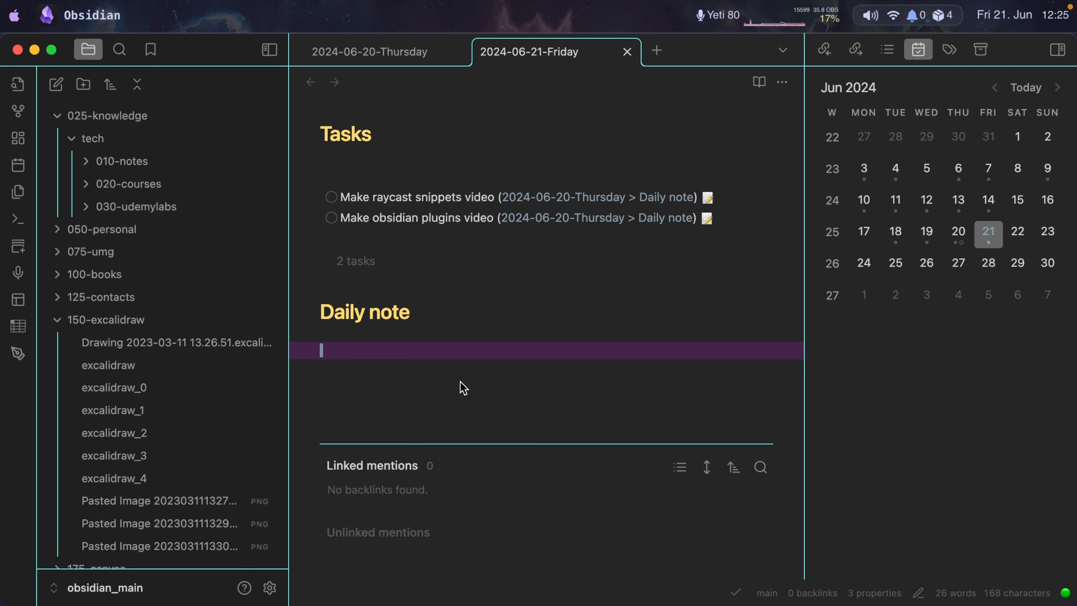
{"action": "key", "text": "ctrl+alt+shift+super+s"}
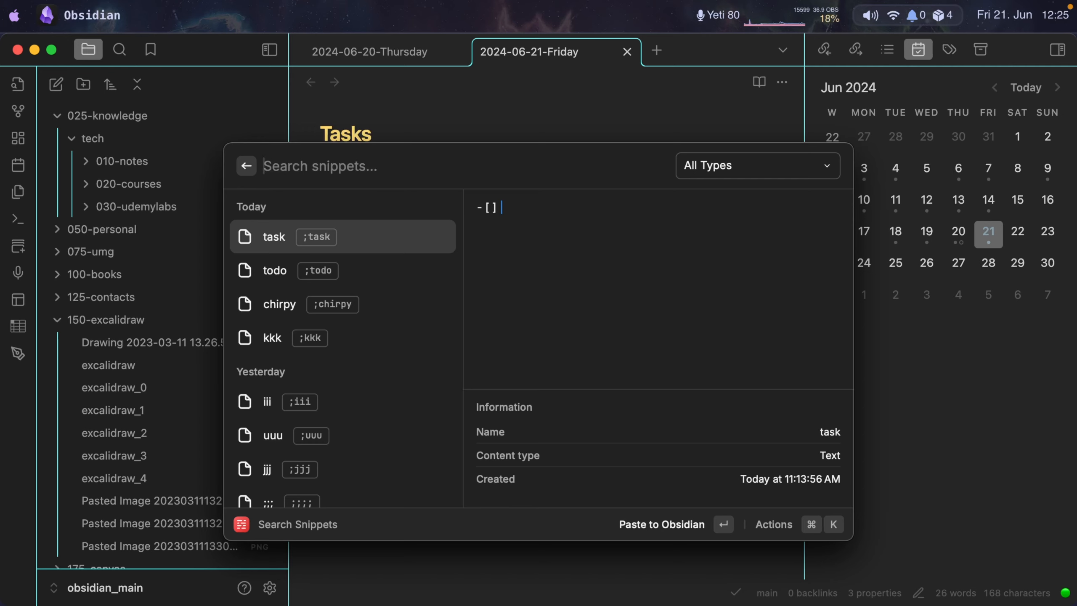
{"action": "key", "text": "Down"}
{"action": "key", "text": "Down"}
{"action": "key", "text": "Down"}
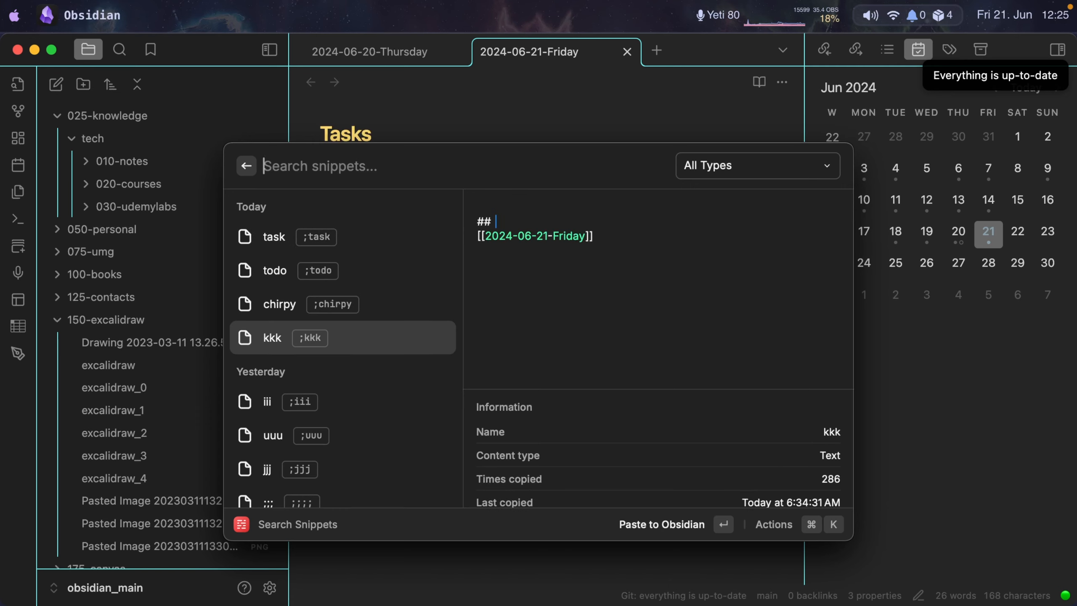
{"action": "key", "text": "Up"}
{"action": "key", "text": "Up"}
{"action": "key", "text": "Up"}
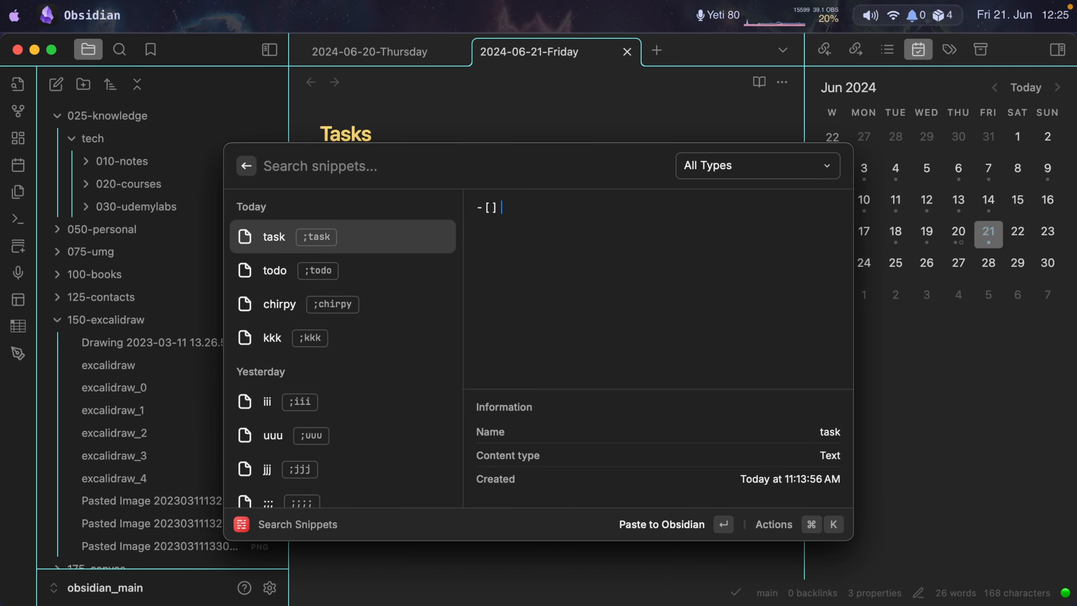
{"action": "key", "text": "Down"}
{"action": "key", "text": "Down"}
{"action": "key", "text": "Down"}
{"action": "key", "text": "Up"}
{"action": "key", "text": "Up"}
{"action": "key", "text": "Up"}
Search the snippets for kkk, jjj and lll in turn to compare their contents.
{"action": "type", "text": "kkk"}
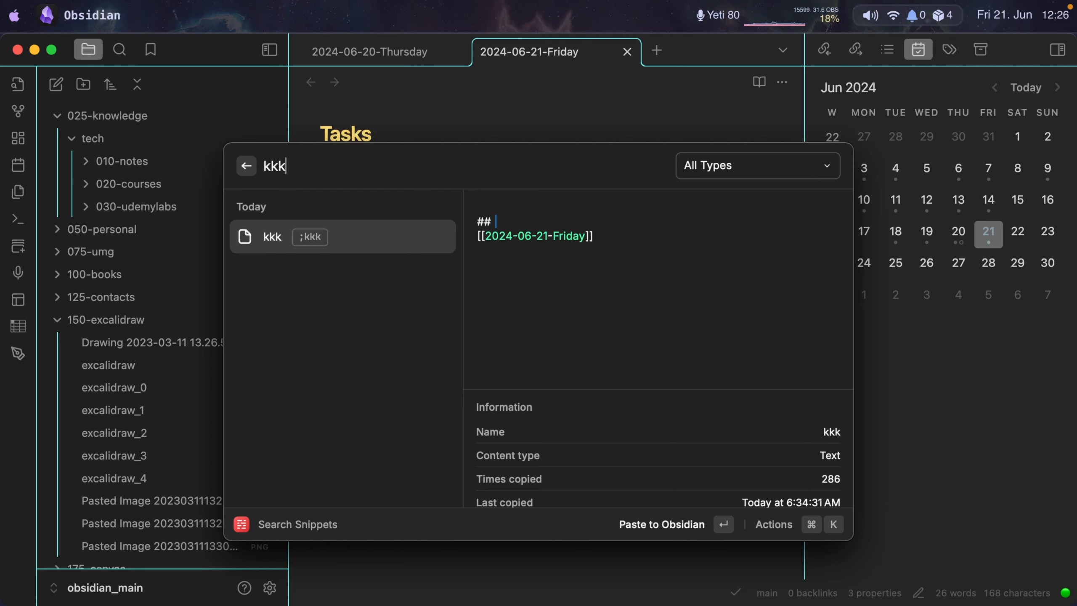
{"action": "key", "text": "BackSpace"}
{"action": "key", "text": "BackSpace"}
{"action": "key", "text": "BackSpace"}
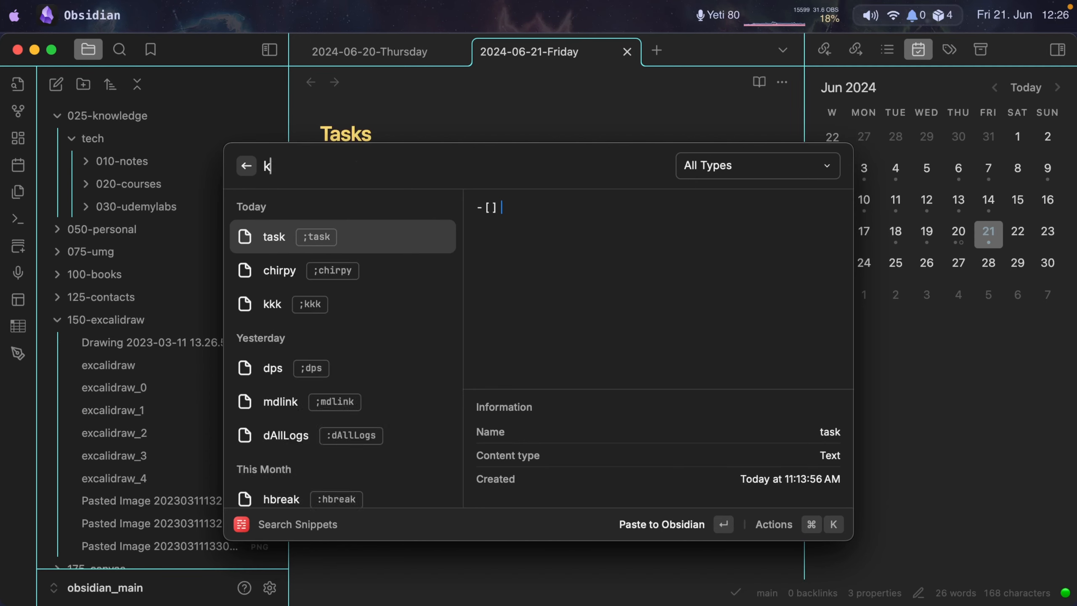
{"action": "type", "text": "jjj"}
{"action": "key", "text": "BackSpace"}
{"action": "key", "text": "BackSpace"}
{"action": "key", "text": "BackSpace"}
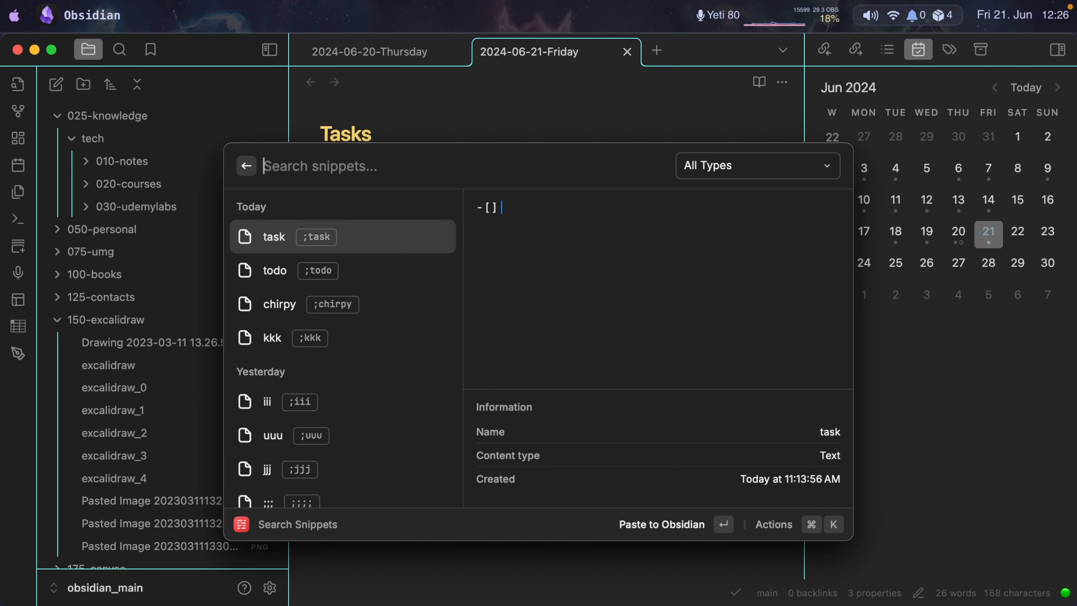
{"action": "type", "text": "lll"}
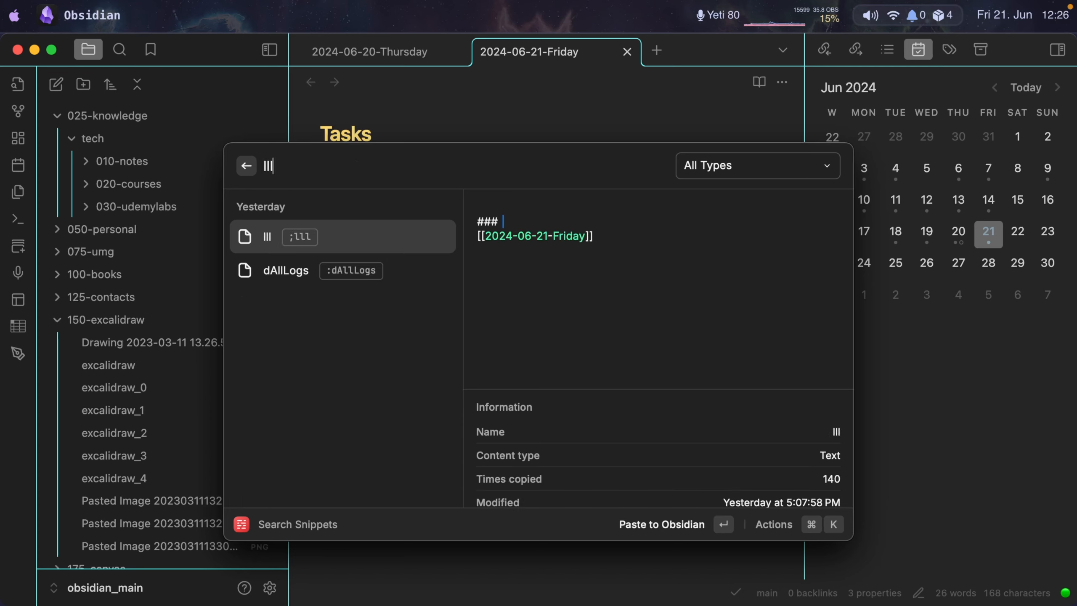
{"action": "key", "text": "BackSpace"}
{"action": "key", "text": "BackSpace"}
{"action": "key", "text": "BackSpace"}
Insert the kkk snippet under Daily note in the 2024-06-21-Friday note and title its heading "Heading 2".
{"action": "type", "text": "kkk"}
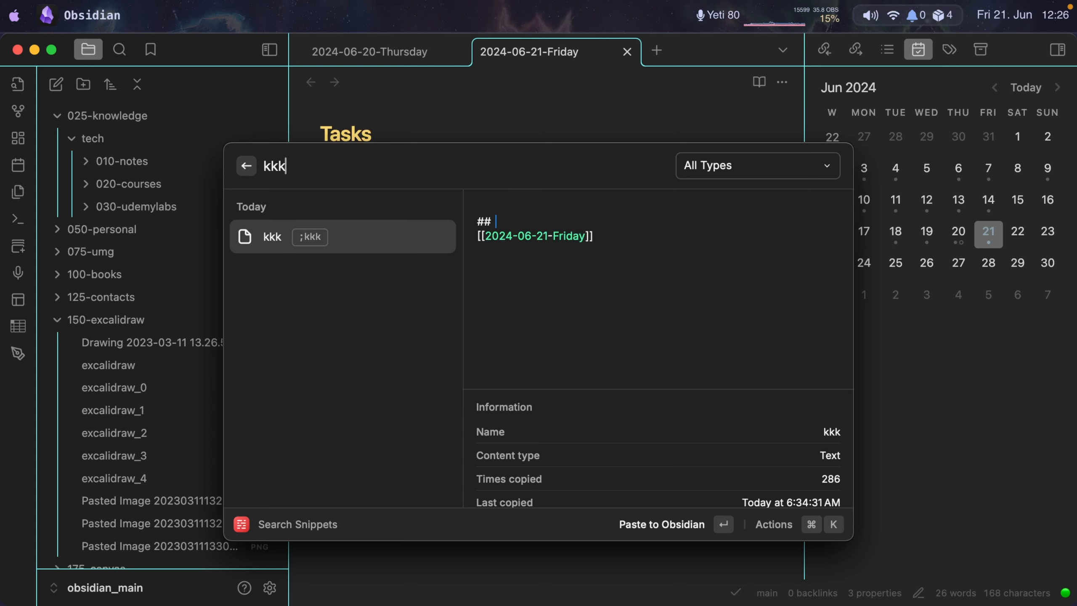
{"action": "key", "text": "Return"}
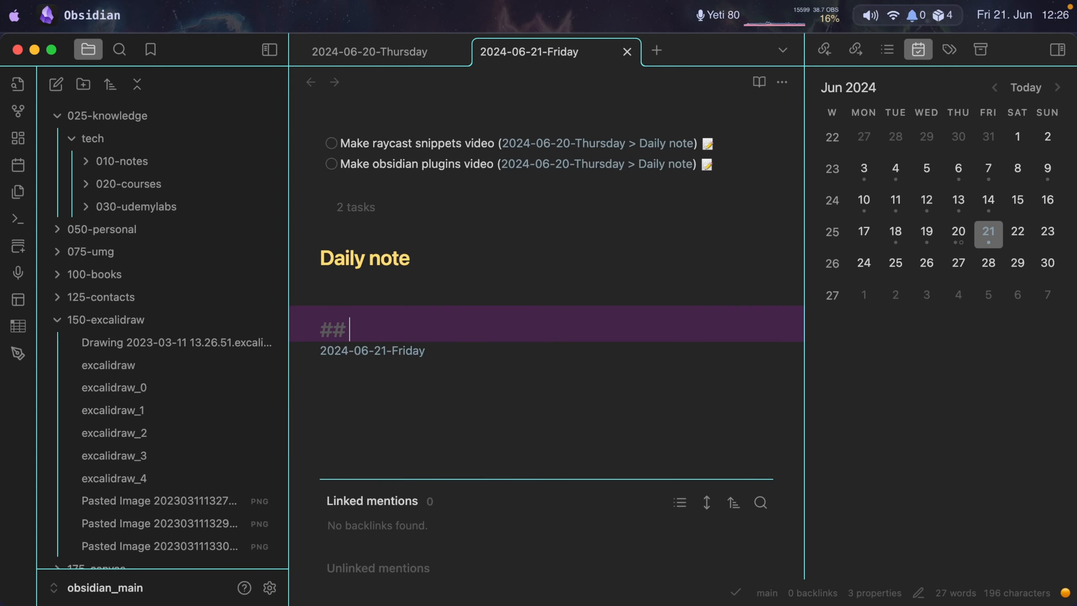
{"action": "type", "text": "Heading 2"}
{"action": "key", "text": "Escape"}
Add a blank line below the Heading 2 date link and insert the lll snippet there, titled "Heading 3".
{"action": "key", "text": "j"}
{"action": "key", "text": "o"}
{"action": "key", "text": "Return"}
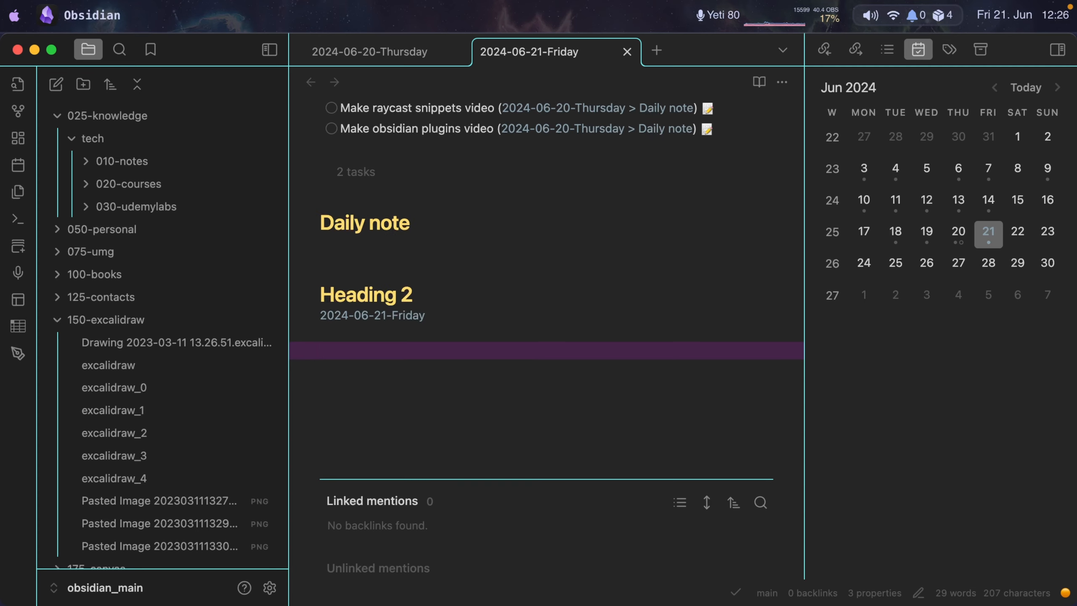
{"action": "key", "text": "super+shift+s"}
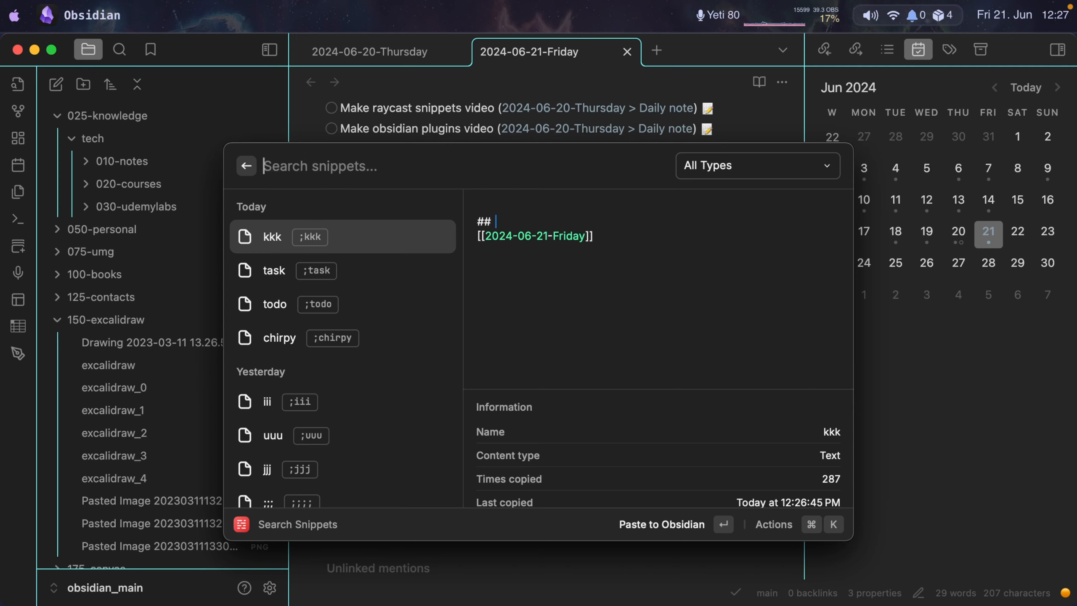
{"action": "type", "text": "lll"}
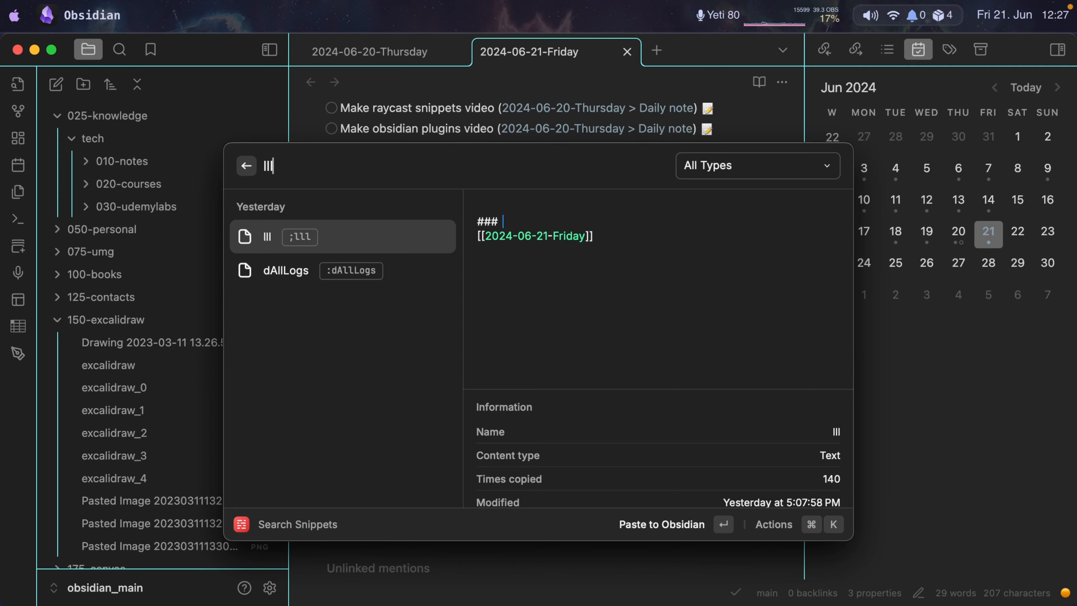
{"action": "key", "text": "Return"}
{"action": "type", "text": "Heading 3"}
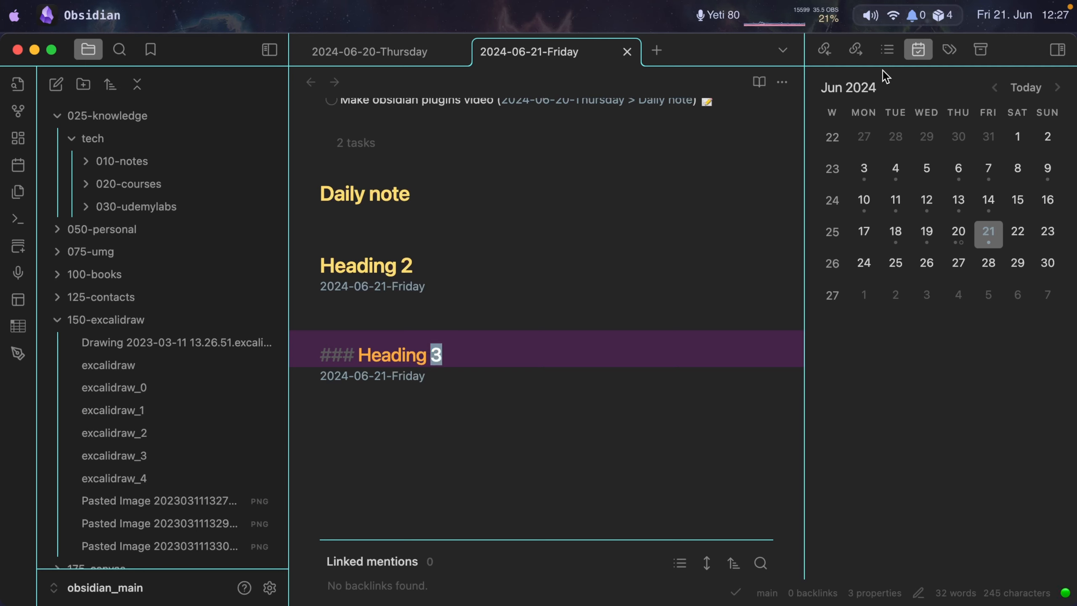
Show the note's outline and check how Heading 2 and Heading 3 are nested, returning to the date link under Heading 2.
{"action": "left_click", "coordinate": [888, 51]}
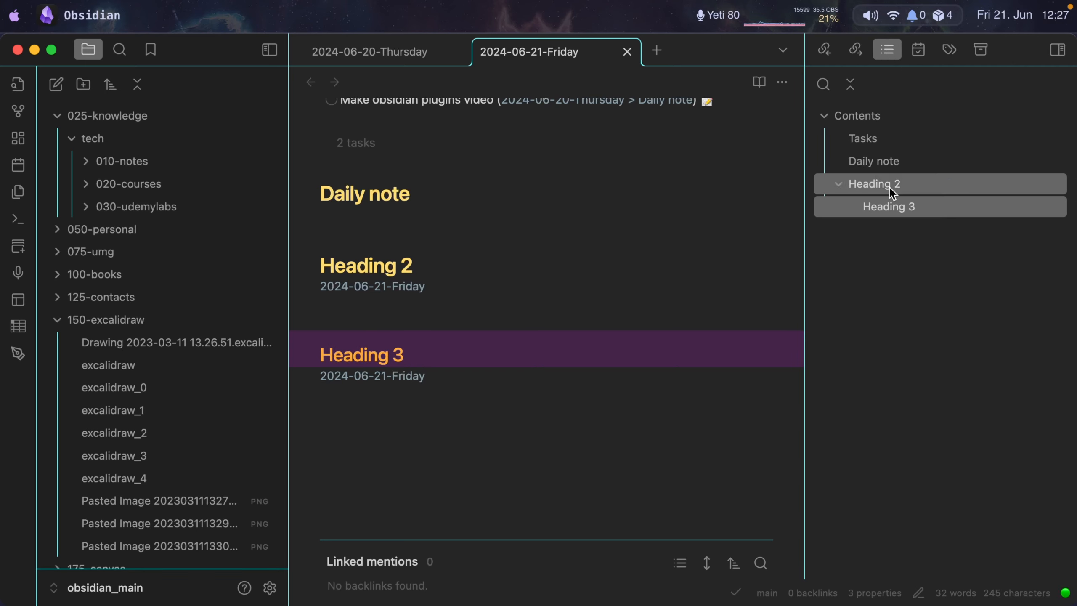
{"action": "left_click", "coordinate": [438, 337]}
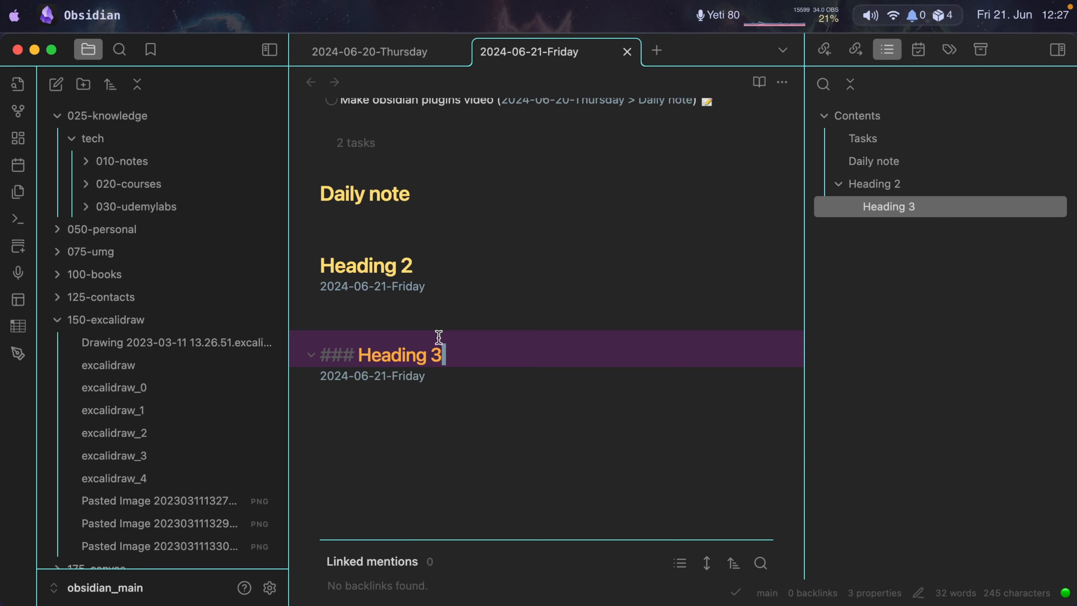
{"action": "key", "text": "Up"}
{"action": "key", "text": "Up"}
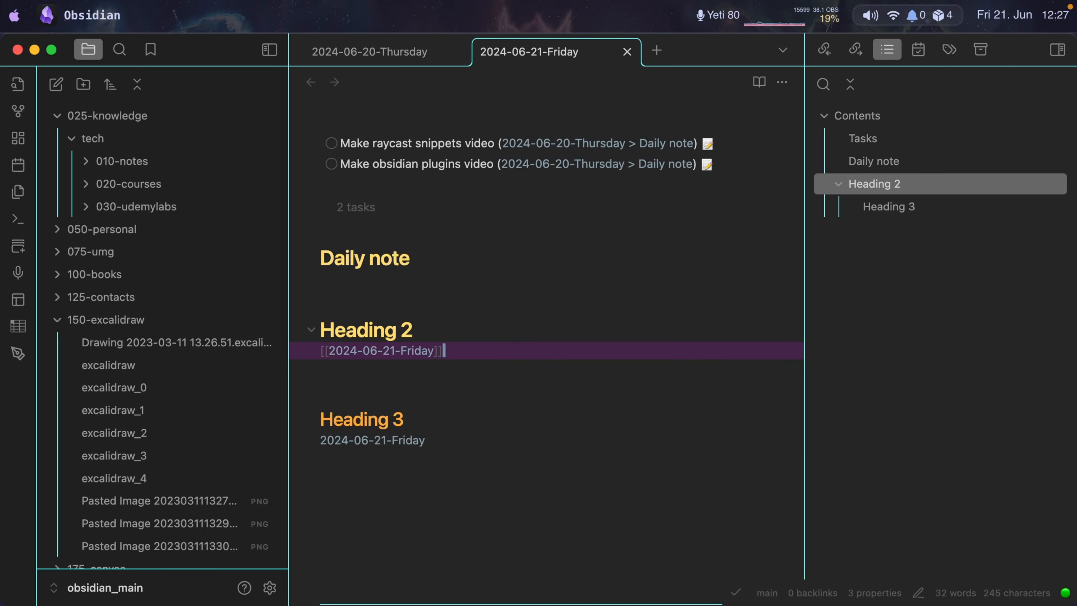
{"action": "left_click", "coordinate": [392, 351]}
Open the kkk snippet for editing and examine its {cursor}, date format and {day} placeholders.
{"action": "key", "text": "super+space"}
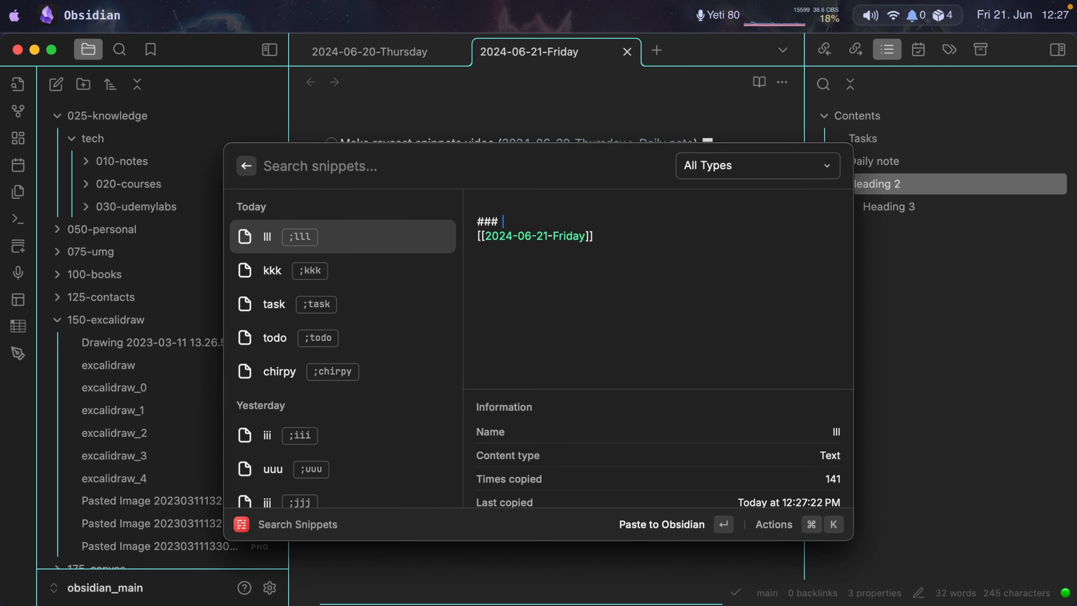
{"action": "key", "text": "Down"}
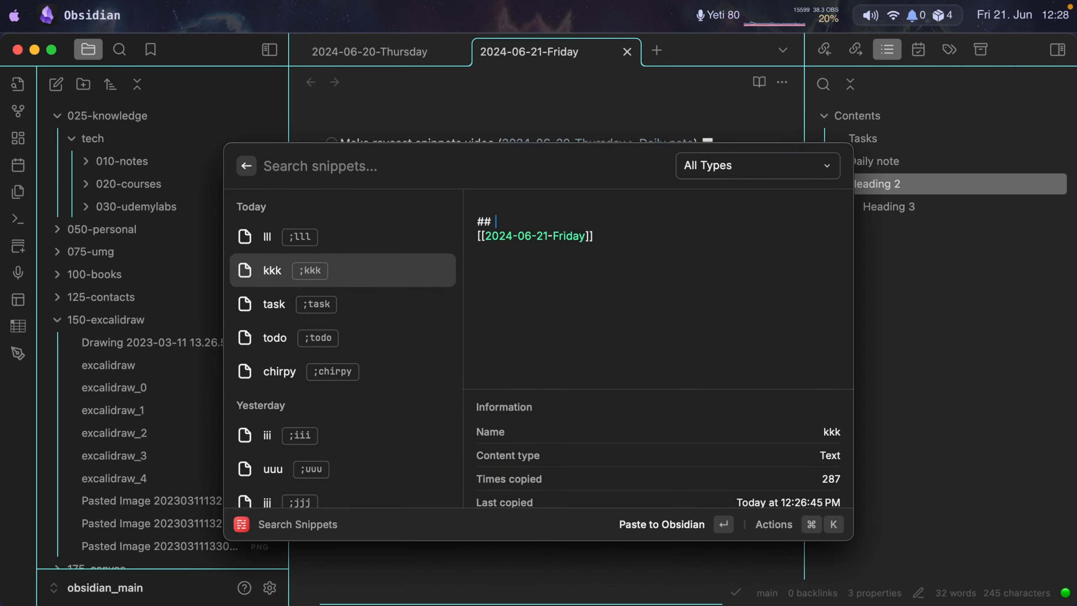
{"action": "key", "text": "super+e"}
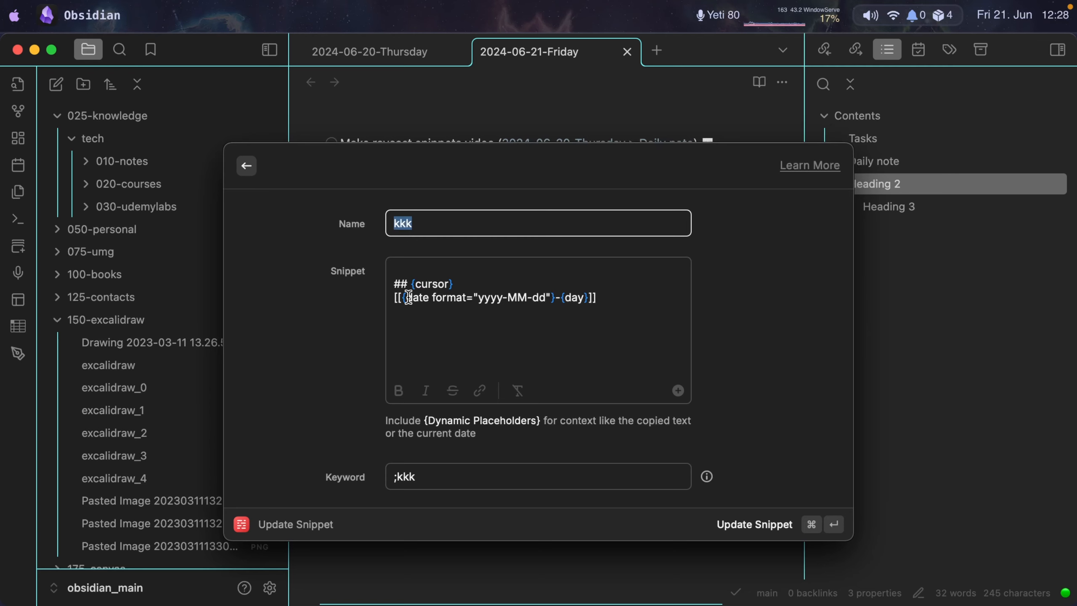
{"action": "left_click_drag", "start_coordinate": [411, 297], "coordinate": [589, 298]}
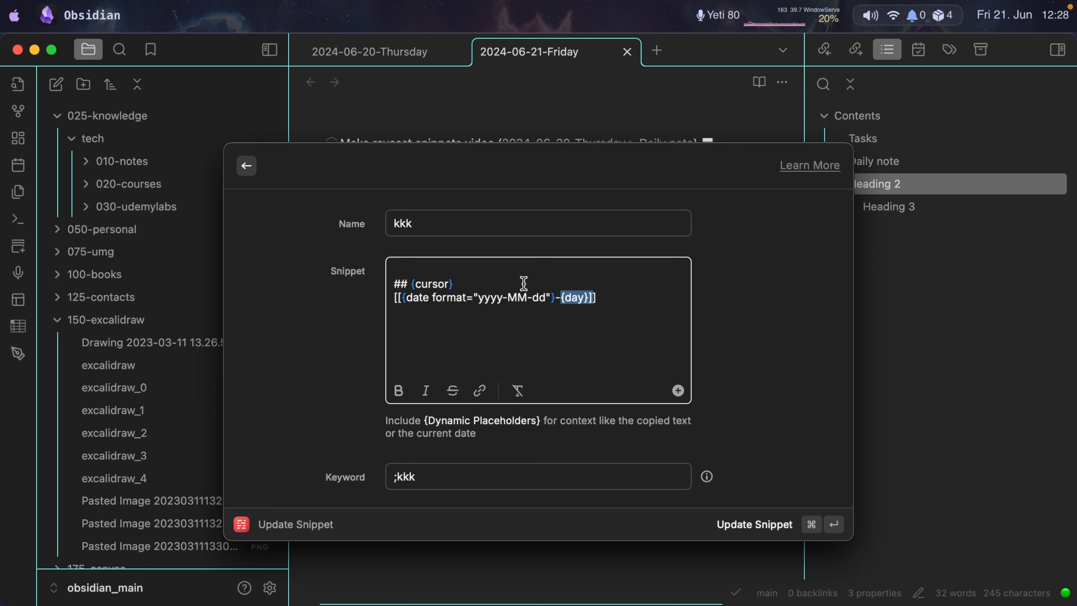
{"action": "left_click_drag", "start_coordinate": [454, 284], "coordinate": [411, 284]}
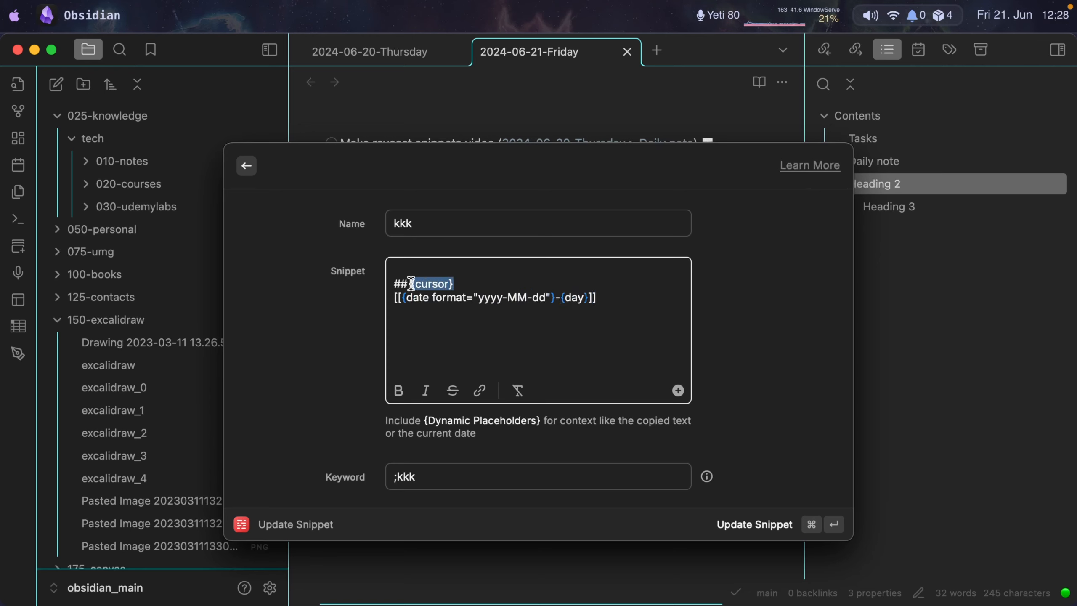
{"action": "left_click", "coordinate": [464, 283]}
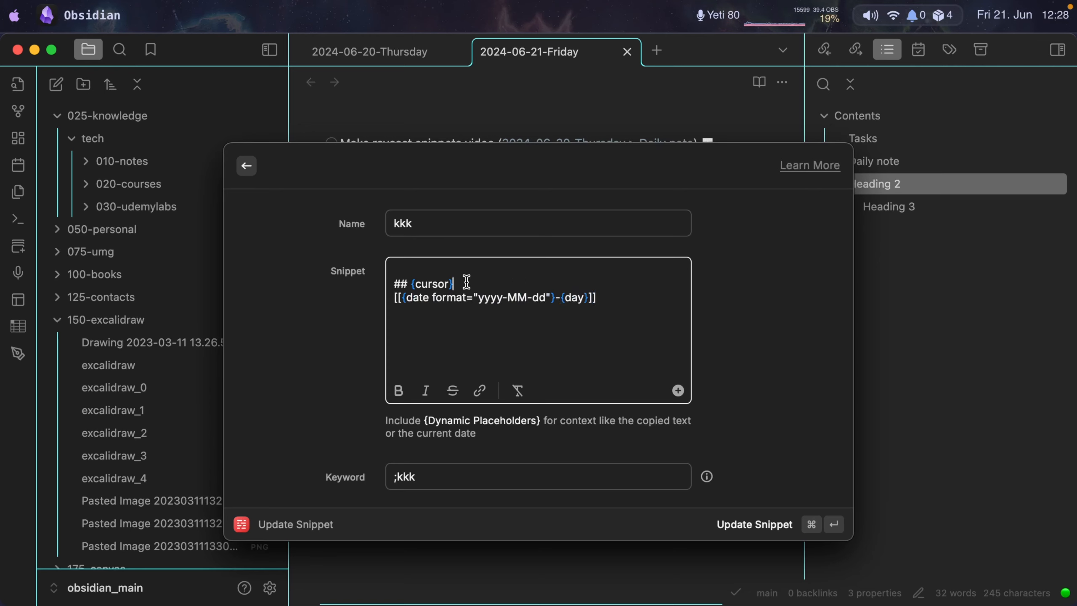
{"action": "left_click_drag", "start_coordinate": [463, 282], "coordinate": [411, 284]}
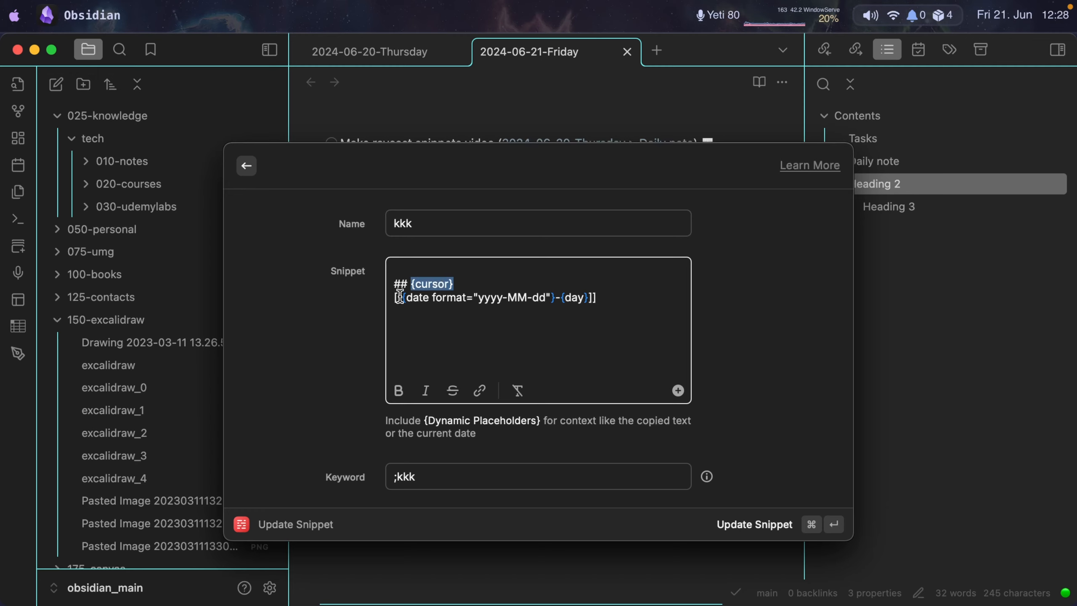
{"action": "left_click_drag", "start_coordinate": [402, 297], "coordinate": [553, 297]}
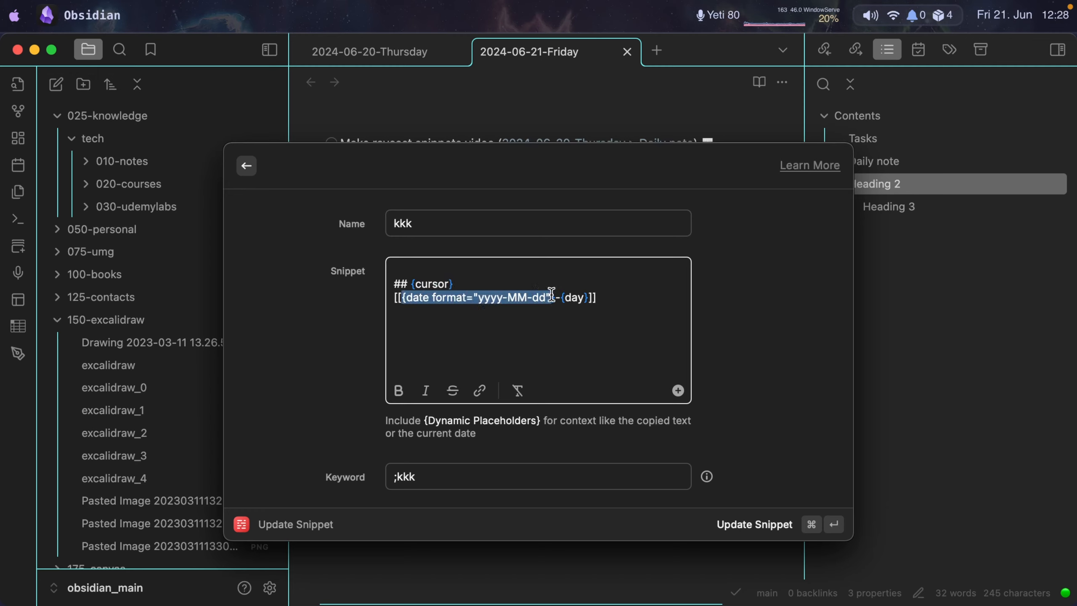
Add a yyyy-MM-dd custom date placeholder and a weekday placeholder, joined by a hyphen, below the kkk snippet's existing text.
{"action": "left_click", "coordinate": [678, 390]}
{"action": "scroll", "coordinate": [641, 266], "scroll_direction": "down", "scroll_amount": 3}
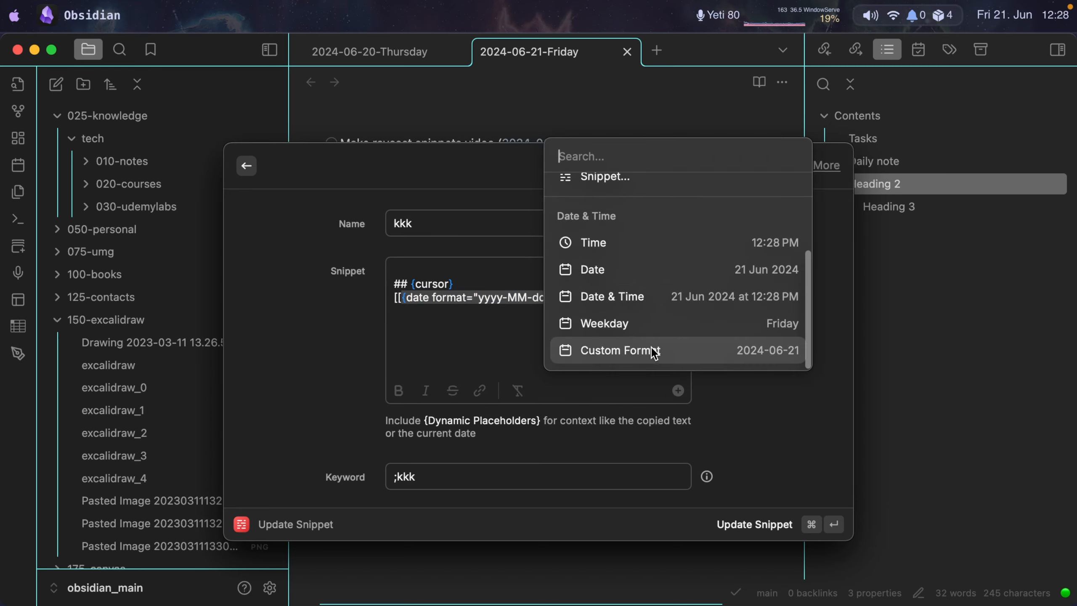
{"action": "left_click", "coordinate": [635, 351]}
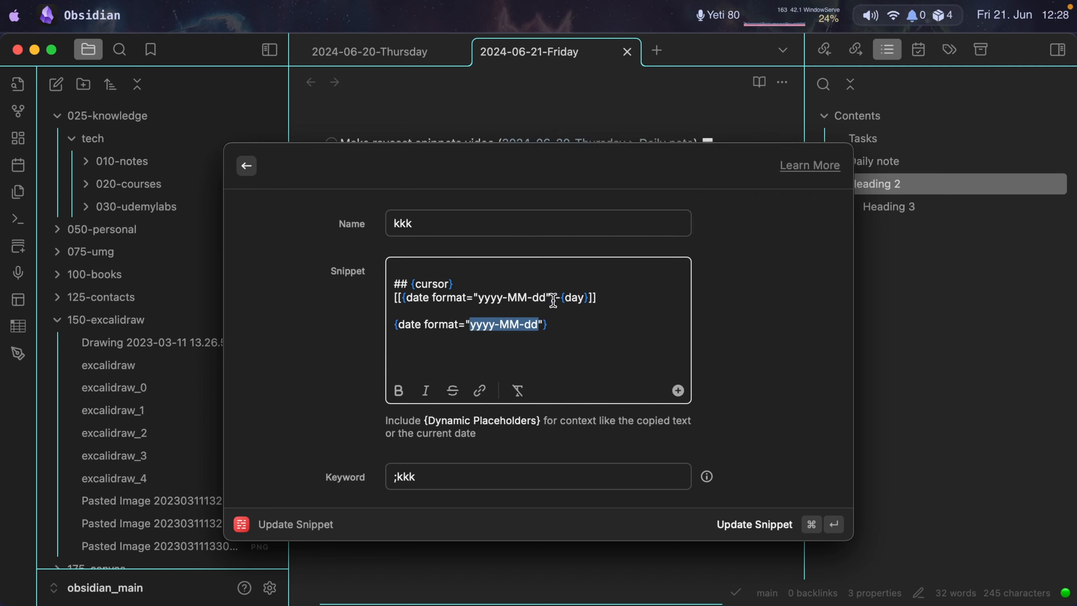
{"action": "left_click", "coordinate": [564, 326]}
{"action": "type", "text": "-"}
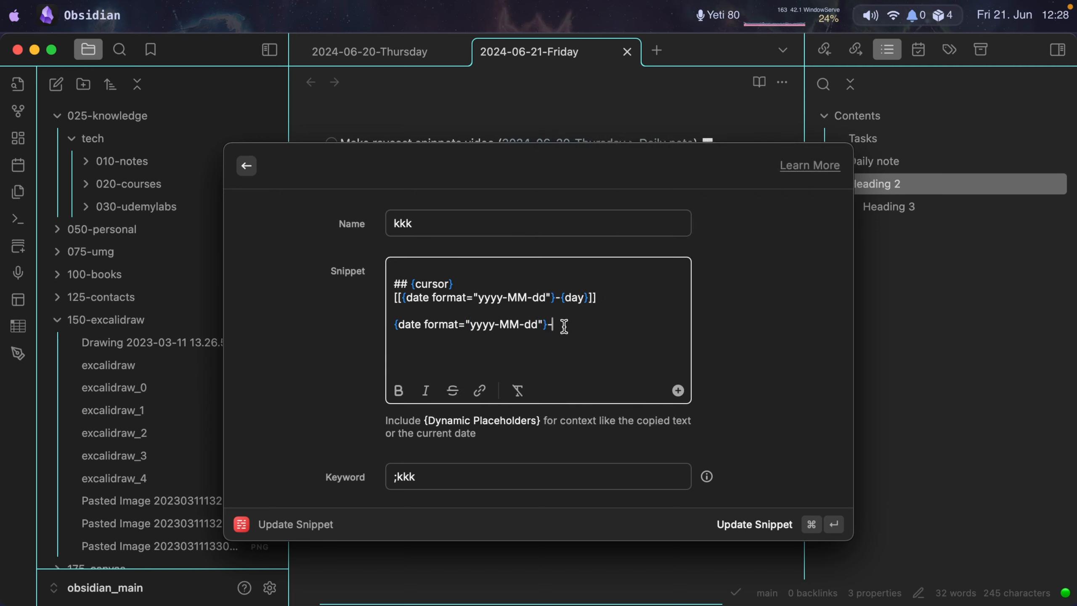
{"action": "left_click", "coordinate": [678, 391]}
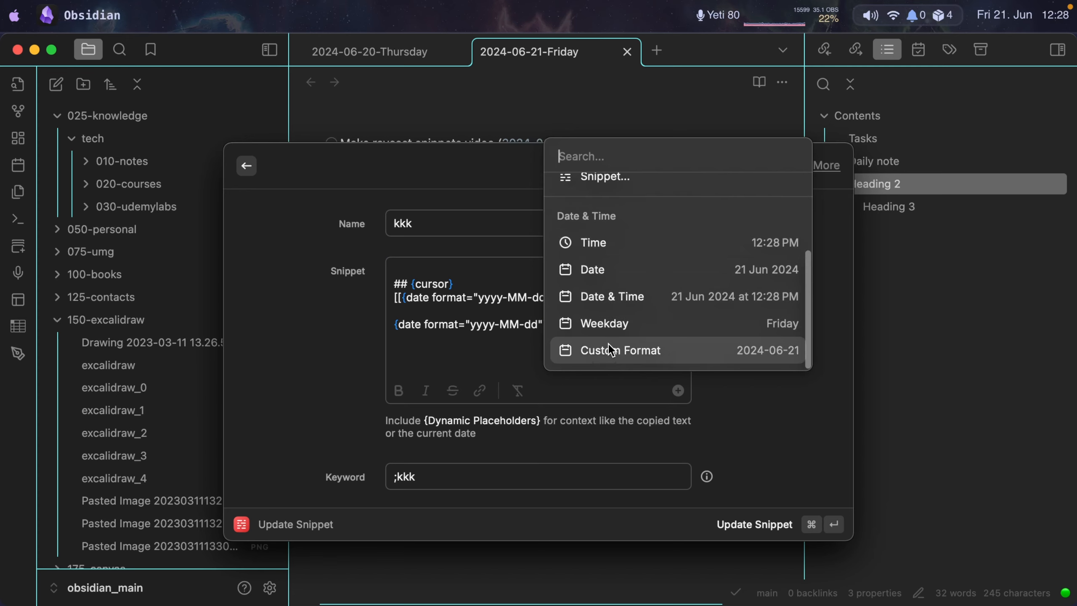
{"action": "left_click", "coordinate": [617, 321]}
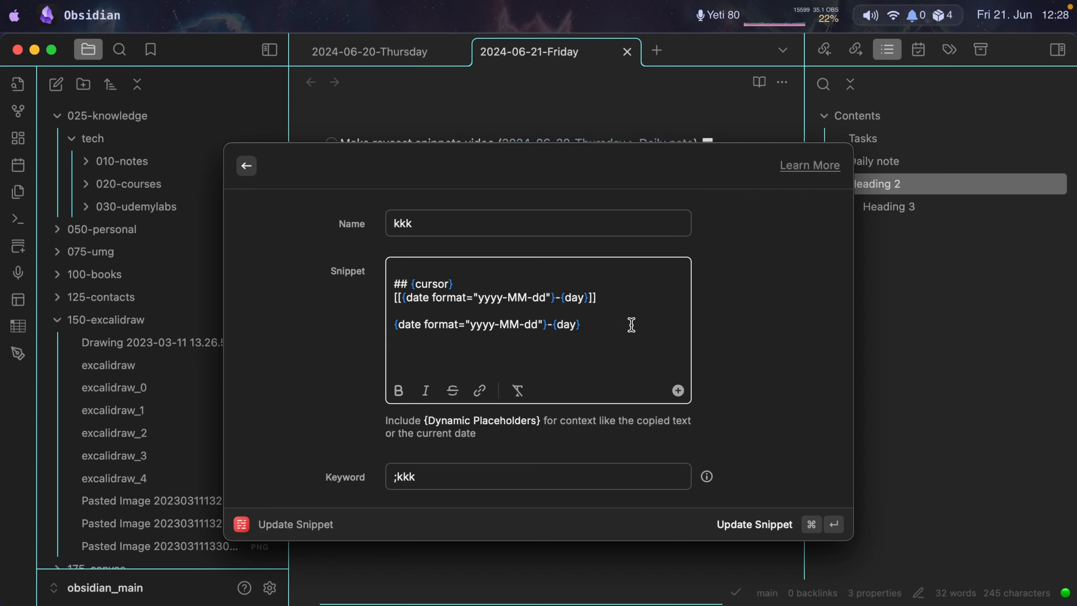
Wrap the added date placeholders in [[ ]] and put a ## heading line above them, leaving the snippet editor without saving.
{"action": "type", "text": "]]"}
{"action": "left_click", "coordinate": [388, 323]}
{"action": "type", "text": "[["}
{"action": "key", "text": "Down"}
{"action": "key", "text": "Up"}
{"action": "key", "text": "Up"}
{"action": "key", "text": "Return"}
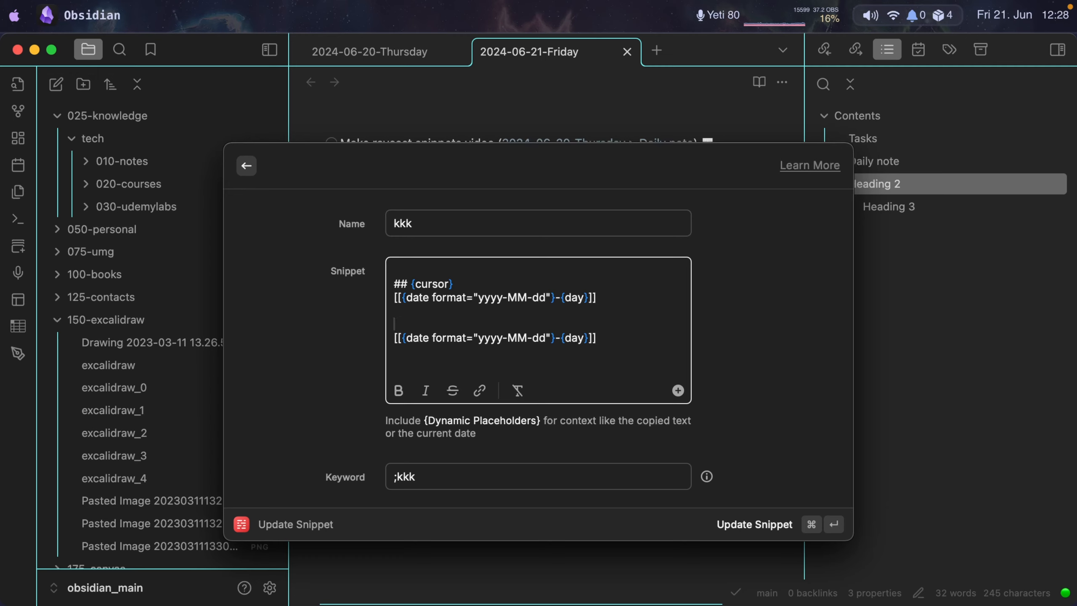
{"action": "type", "text": "##"}
{"action": "key", "text": "Escape"}
{"action": "key", "text": "Escape"}
Insert the kkk snippet below Heading 3 in the daily note and title its heading "New heading".
{"action": "type", "text": ";kkk"}
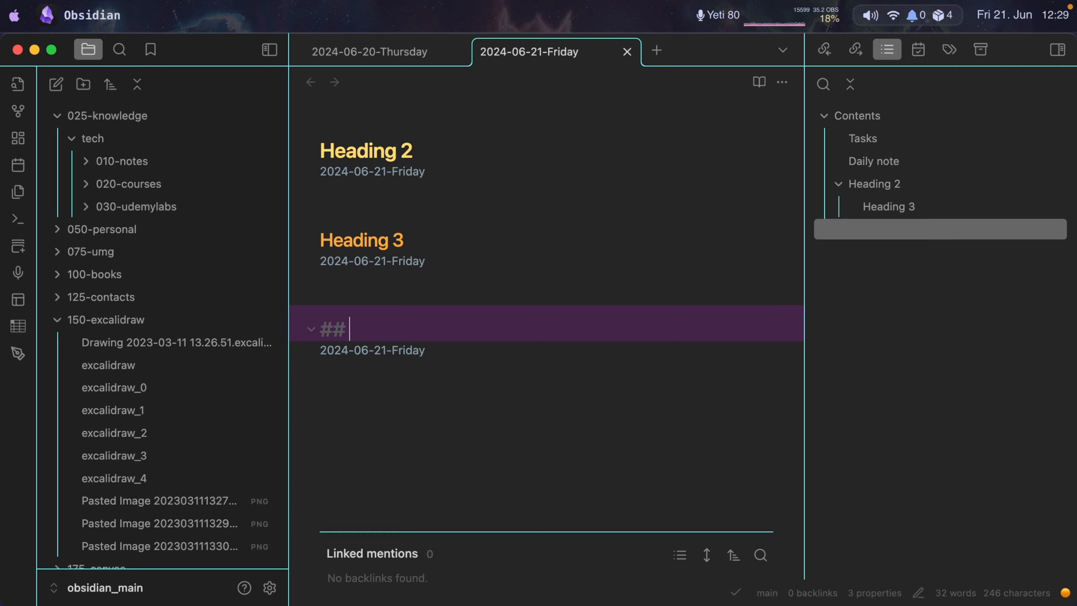
{"action": "type", "text": "New "}
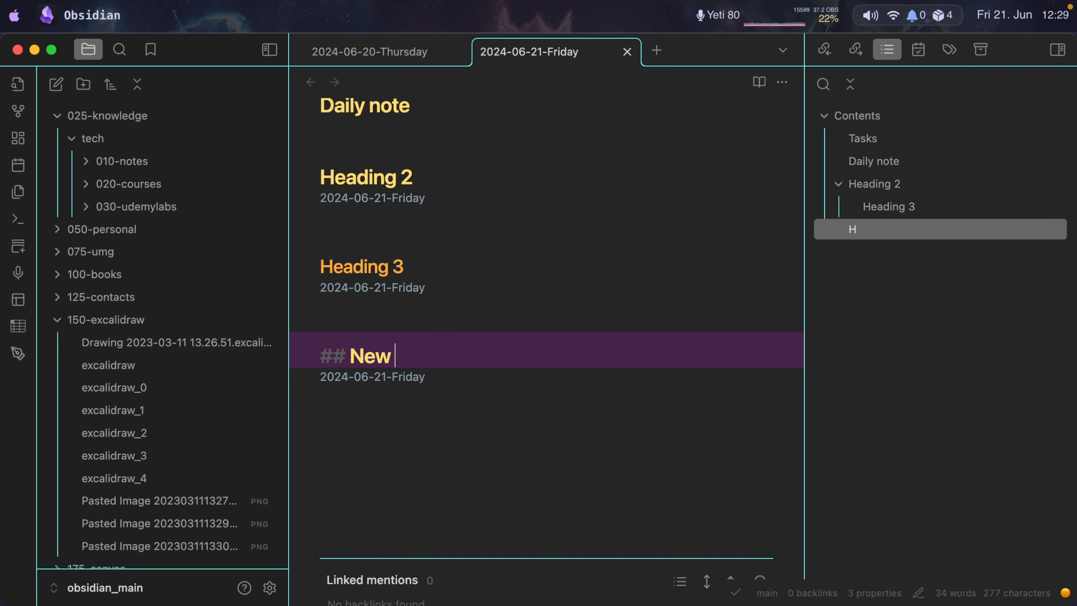
{"action": "type", "text": "heading"}
{"action": "key", "text": "Up"}
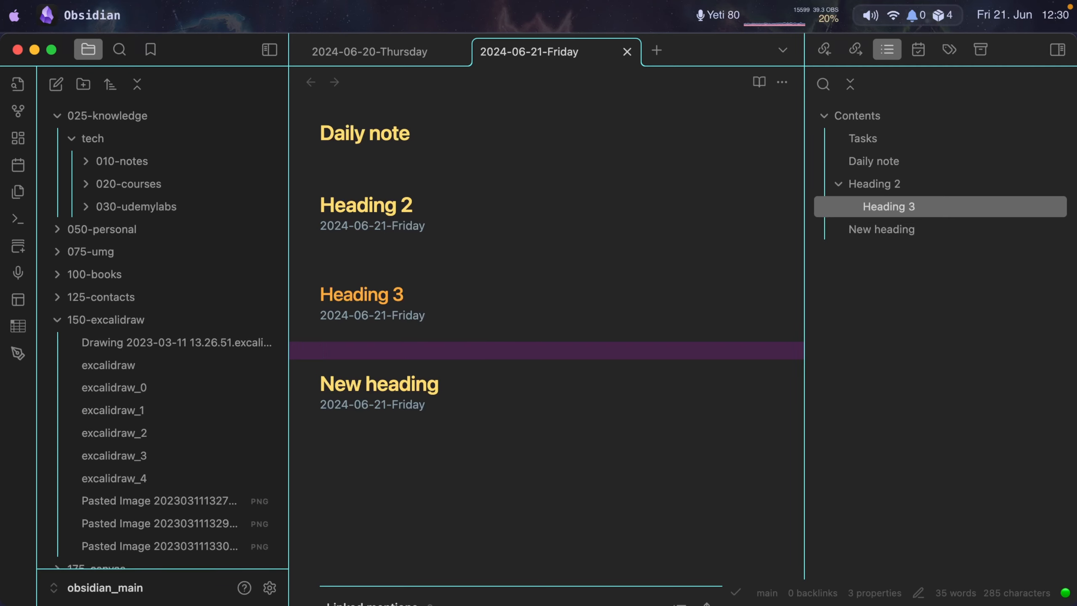
Write BetterTouchTool below the New heading date link and insert the btt snippet on the following line.
{"action": "key", "text": "super+Tab"}
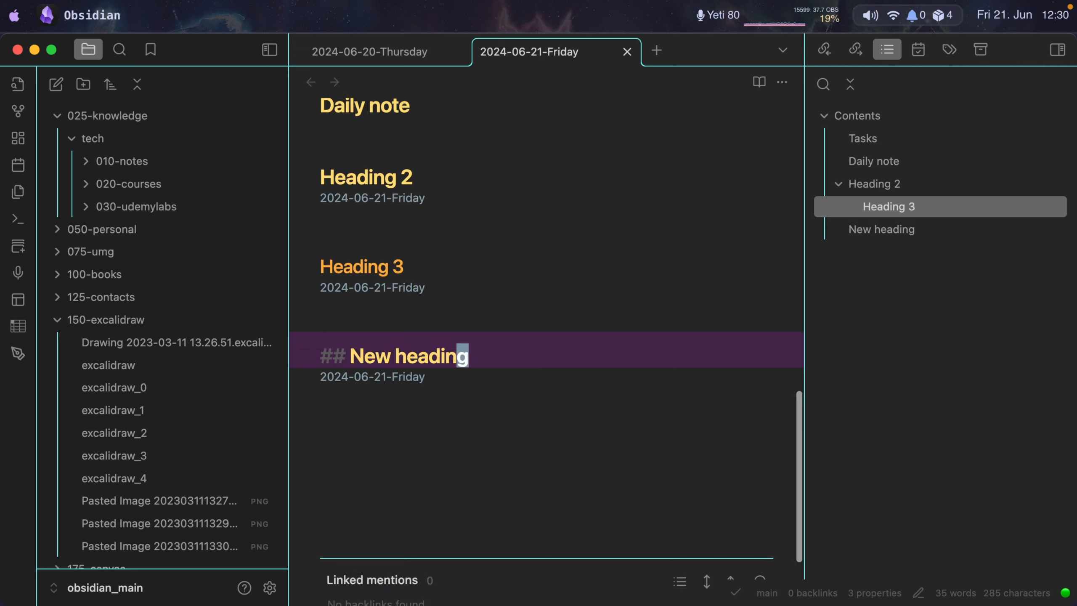
{"action": "key", "text": "Return"}
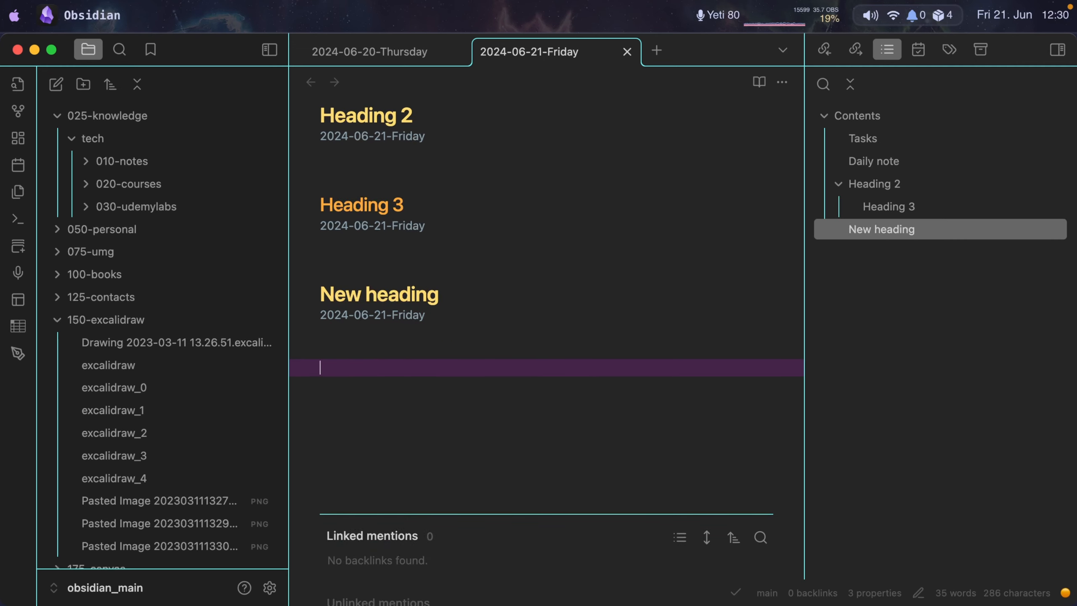
{"action": "type", "text": "BetterTouchTool"}
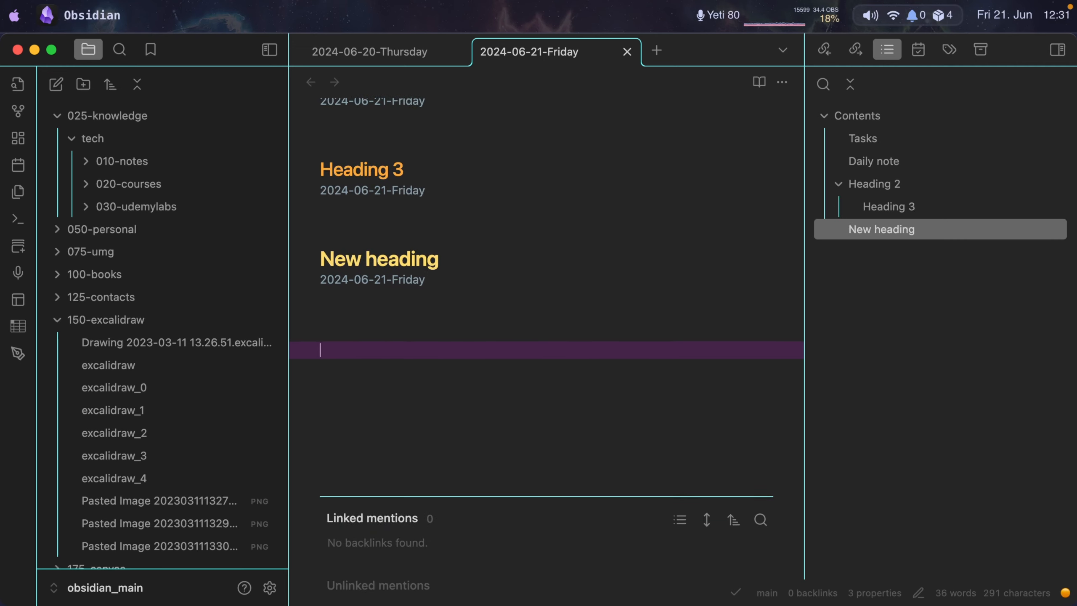
{"action": "key", "text": "Return"}
{"action": "type", "text": ";btt"}
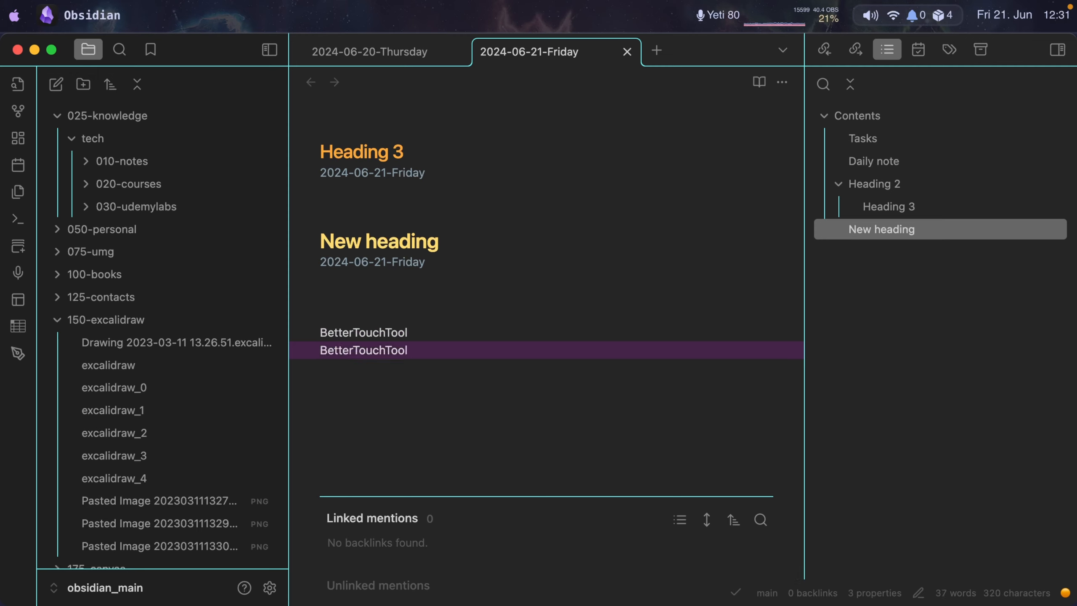
Open the btt snippet for editing, examine its ;btt keyword and snippet text, and close the editor unchanged.
{"action": "key", "text": "ctrl+alt+shift+super+s"}
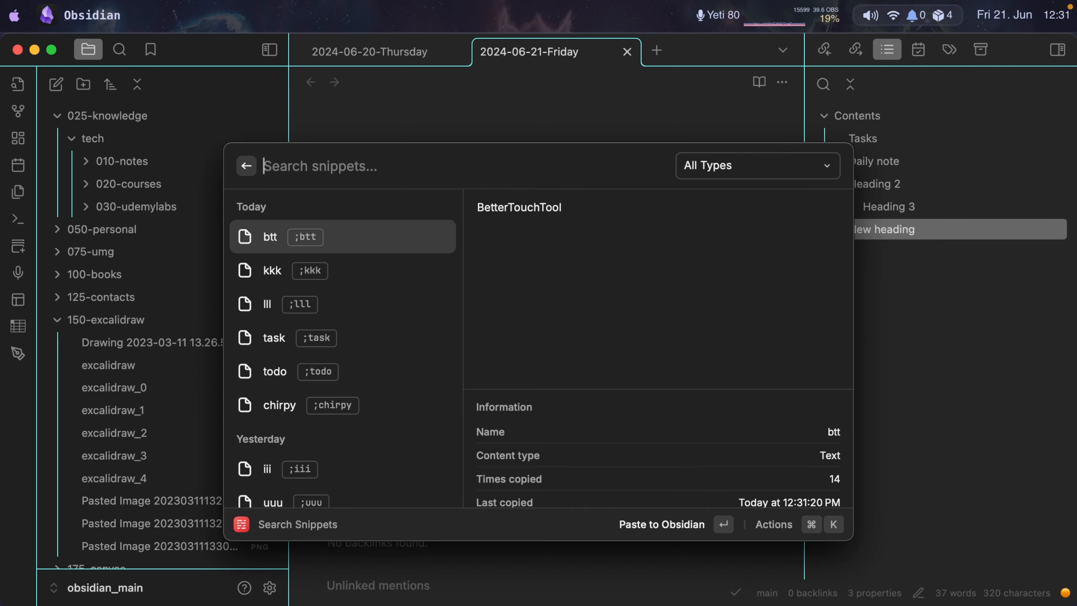
{"action": "key", "text": "super+e"}
{"action": "left_click_drag", "start_coordinate": [470, 435], "coordinate": [272, 436]}
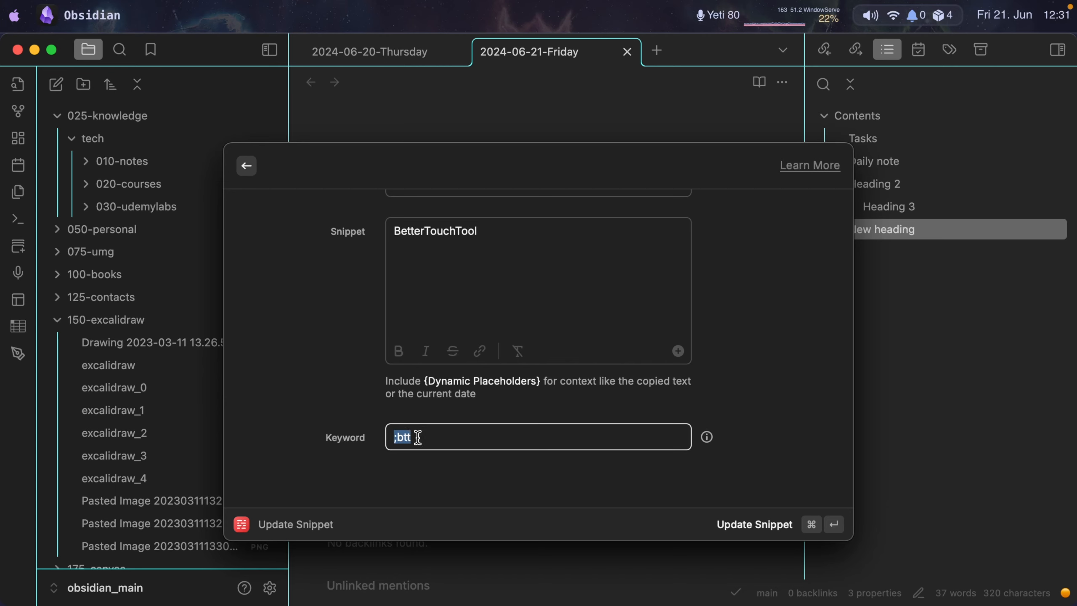
{"action": "scroll", "coordinate": [553, 282], "scroll_direction": "up", "scroll_amount": 2}
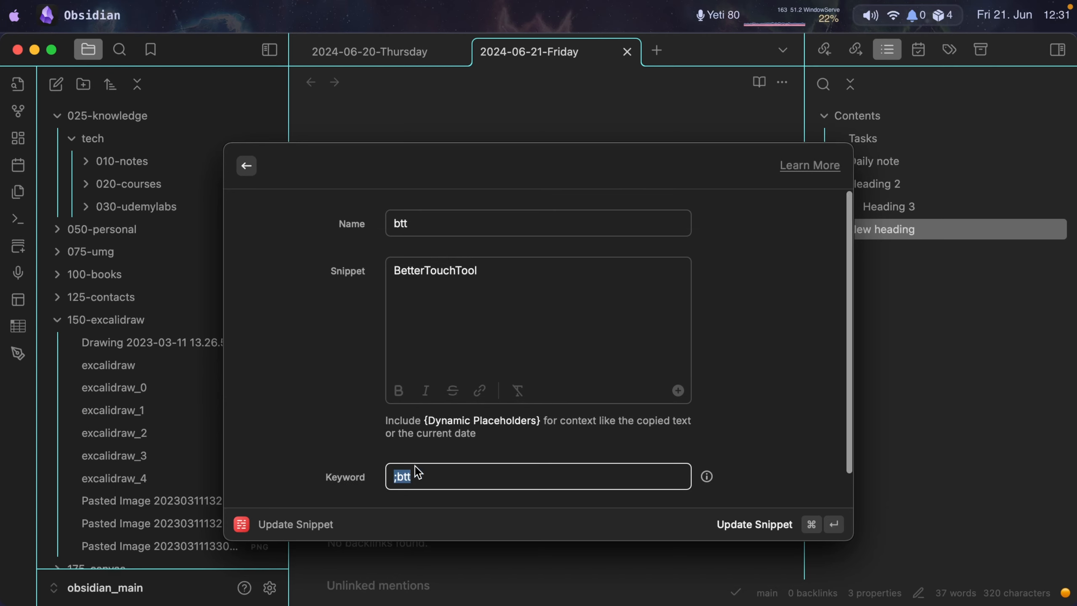
{"action": "scroll", "coordinate": [415, 470], "scroll_direction": "down", "scroll_amount": 2}
{"action": "left_click", "coordinate": [430, 436]}
{"action": "left_click_drag", "start_coordinate": [447, 437], "coordinate": [263, 432]}
{"action": "scroll", "coordinate": [241, 422], "scroll_direction": "up", "scroll_amount": 2}
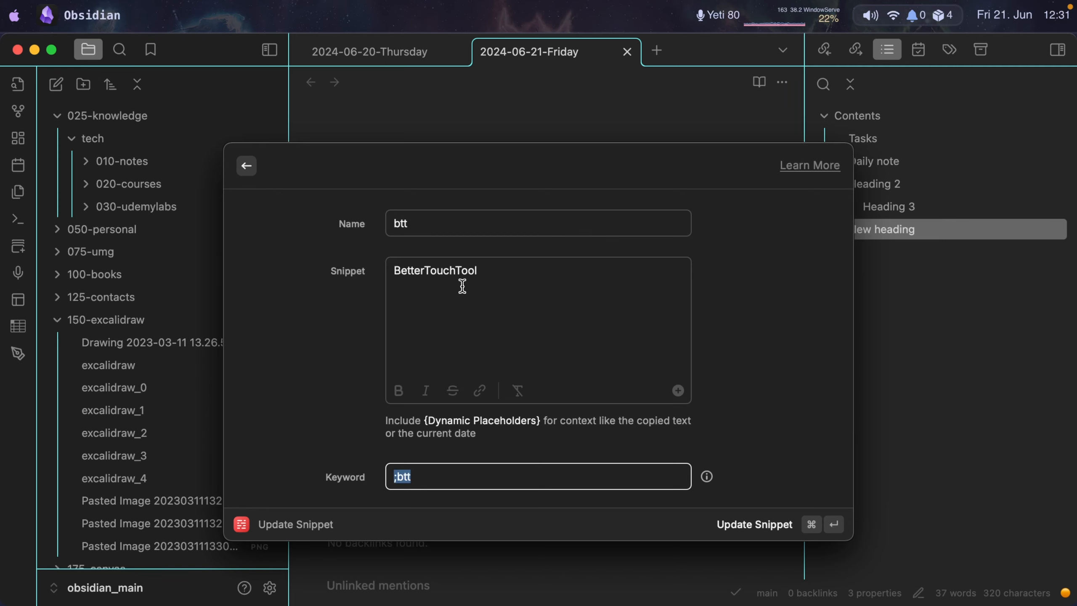
{"action": "key", "text": "Escape"}
Insert the btt snippet once more on a new line below the BetterTouchTool lines.
{"action": "key", "text": "Return"}
{"action": "type", "text": ";btt"}
Open the Raycast settings from the snippet search, look through the extensions list and close the settings.
{"action": "key", "text": "alt+space"}
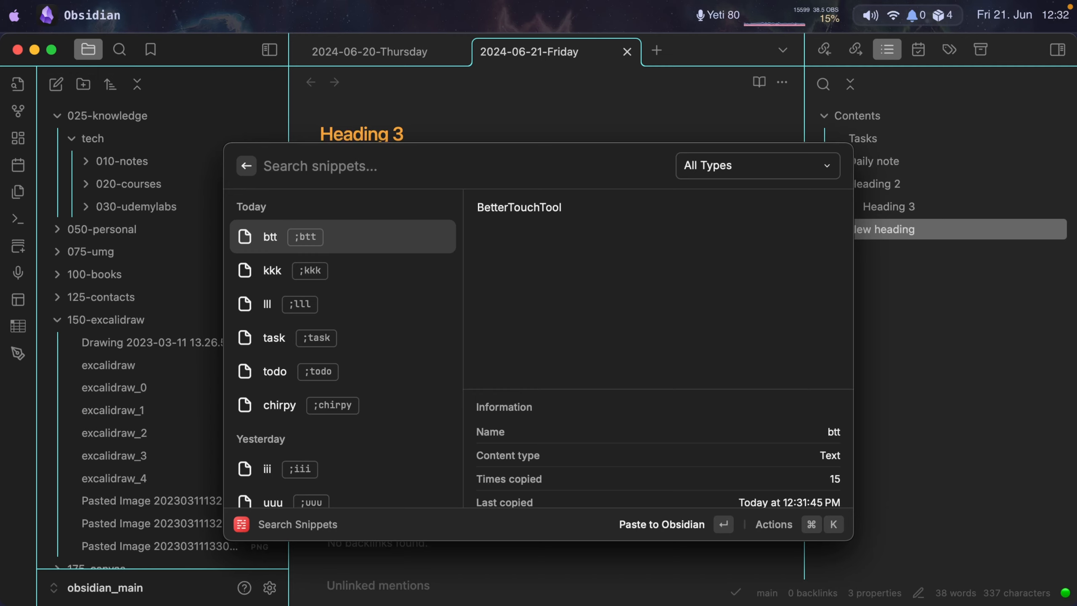
{"action": "key", "text": "cmd+comma"}
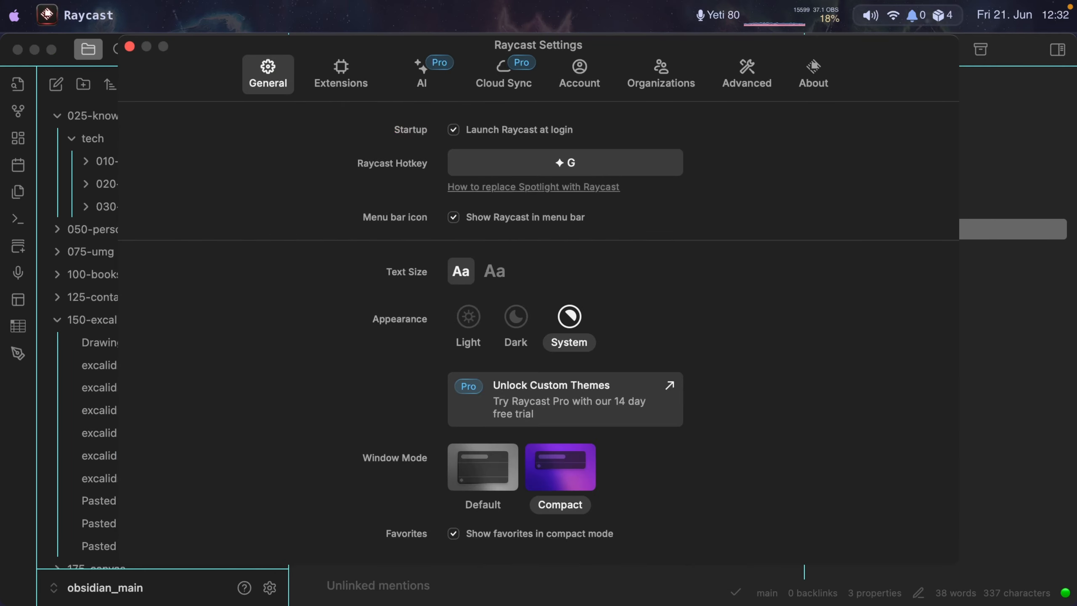
{"action": "left_click", "coordinate": [341, 74]}
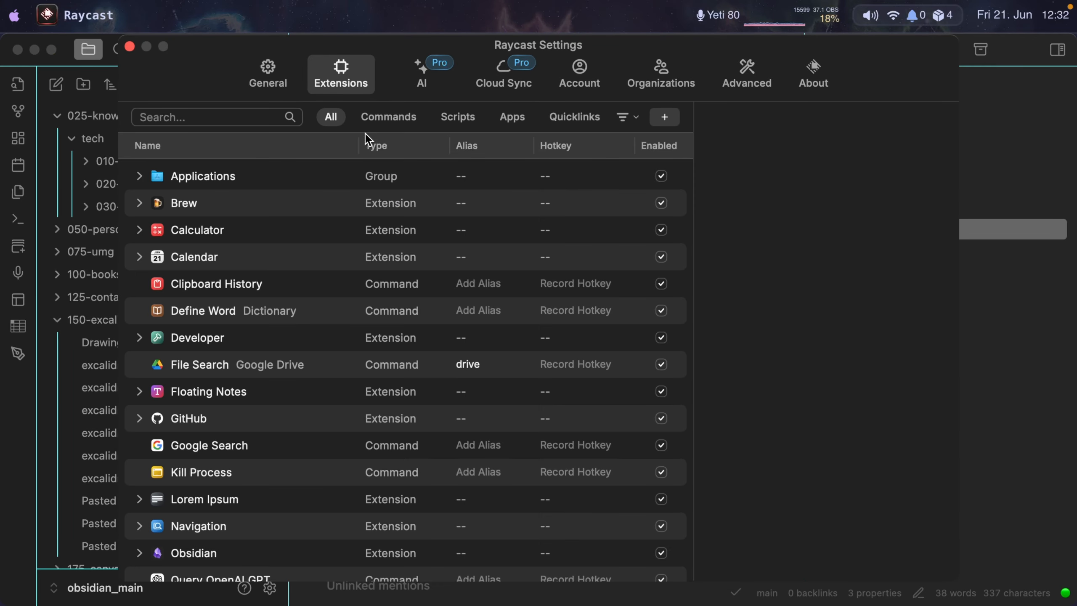
{"action": "scroll", "coordinate": [312, 322], "scroll_direction": "down", "scroll_amount": 5}
{"action": "scroll", "coordinate": [314, 326], "scroll_direction": "down", "scroll_amount": 5}
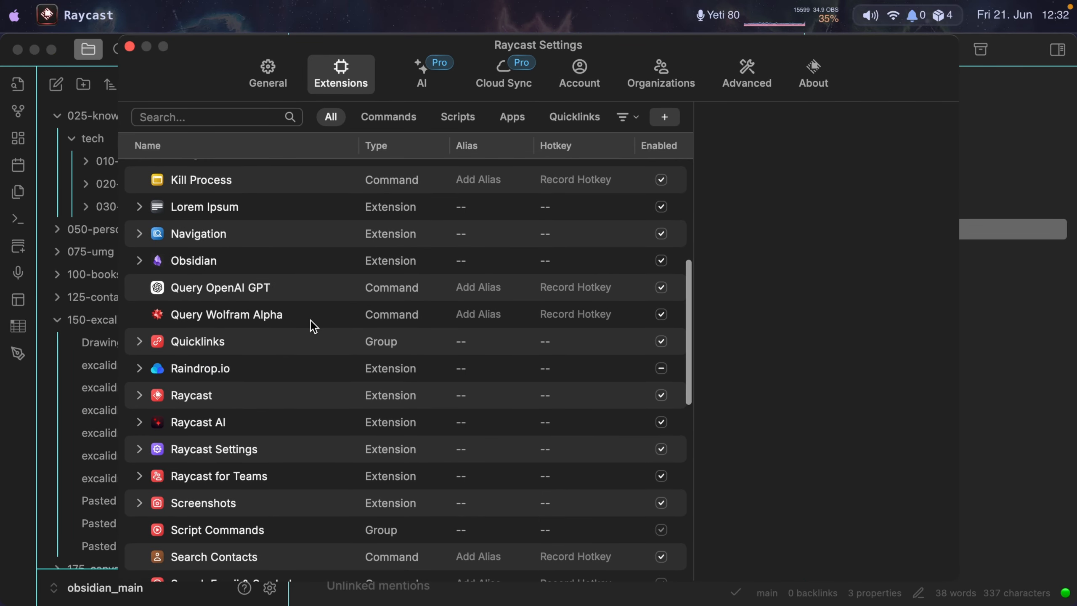
{"action": "key", "text": "super+w"}
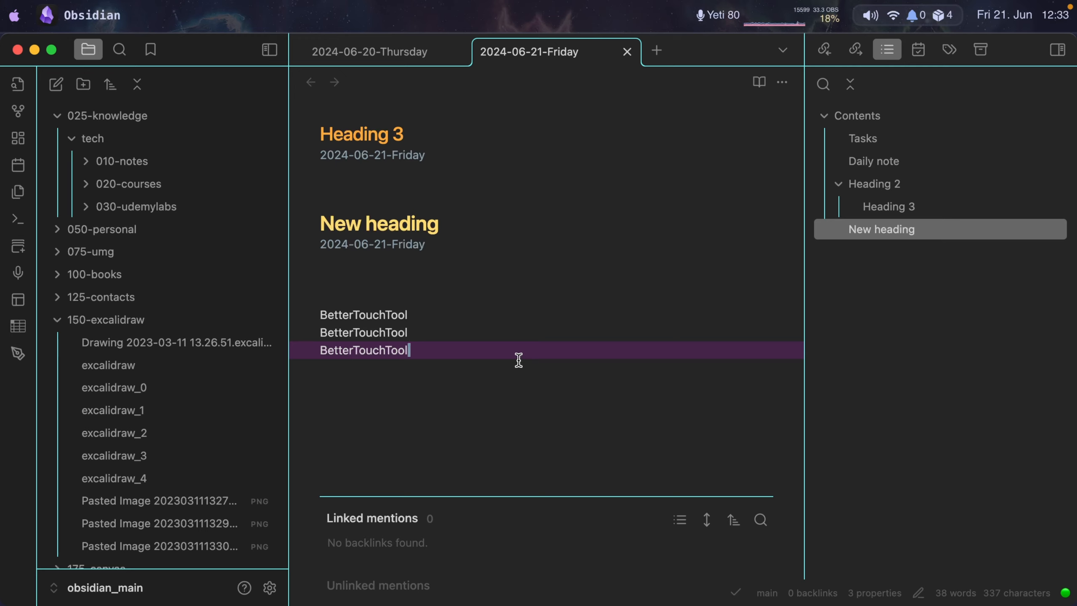
Switch to System Settings and examine the keyboard text replacements, such as .btt, for comparison with snippets.
{"action": "key", "text": "super+Tab"}
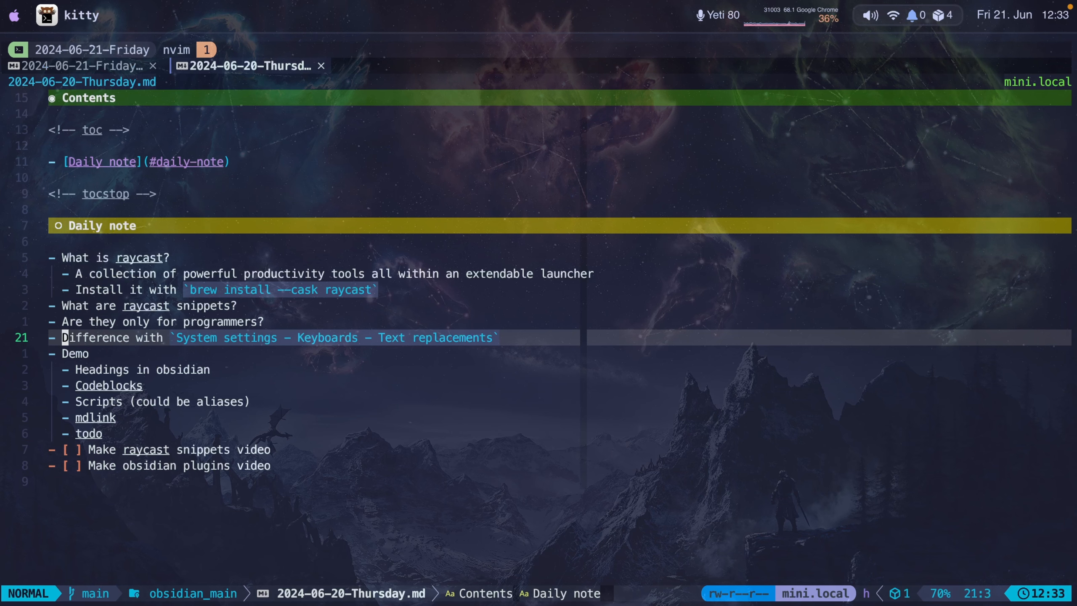
{"action": "key", "text": "super+Tab"}
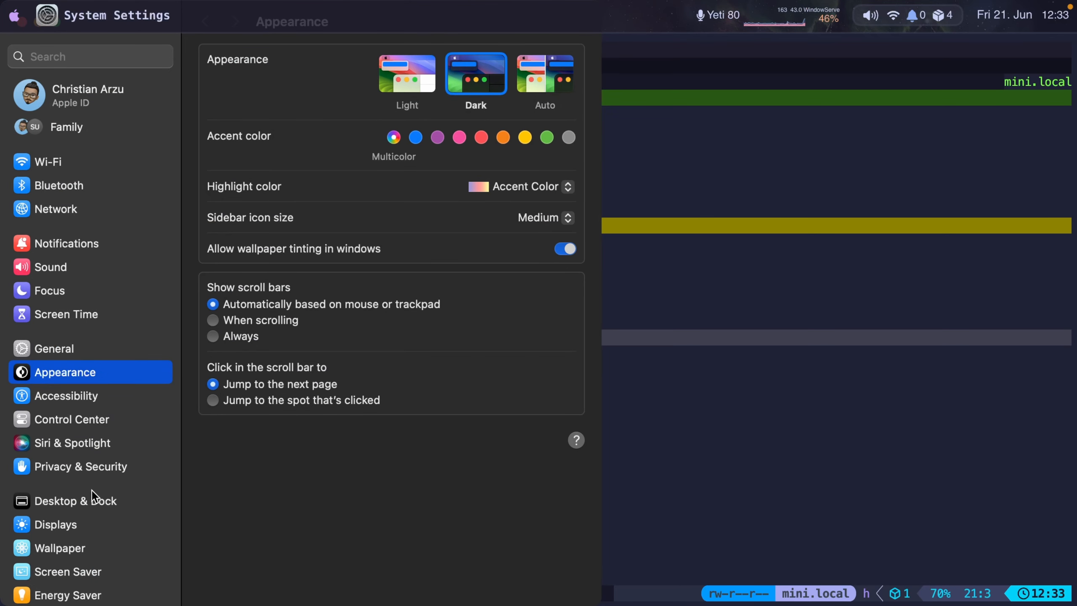
{"action": "scroll", "coordinate": [104, 479], "scroll_direction": "down", "scroll_amount": 4}
{"action": "scroll", "coordinate": [110, 466], "scroll_direction": "down", "scroll_amount": 3}
{"action": "left_click", "coordinate": [64, 514]}
{"action": "left_click", "coordinate": [516, 338]}
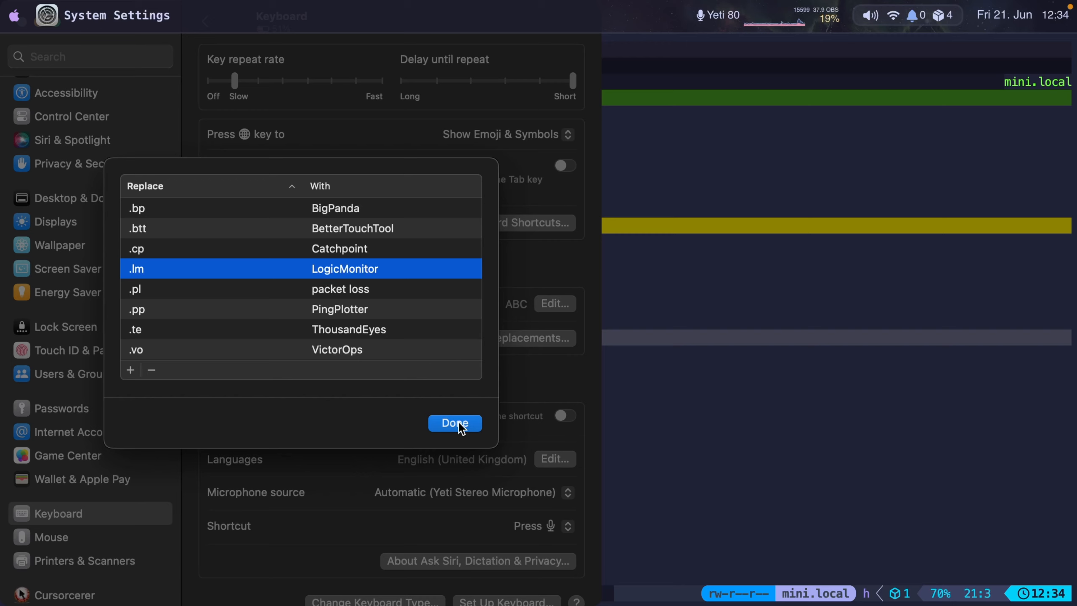
{"action": "left_click", "coordinate": [360, 253]}
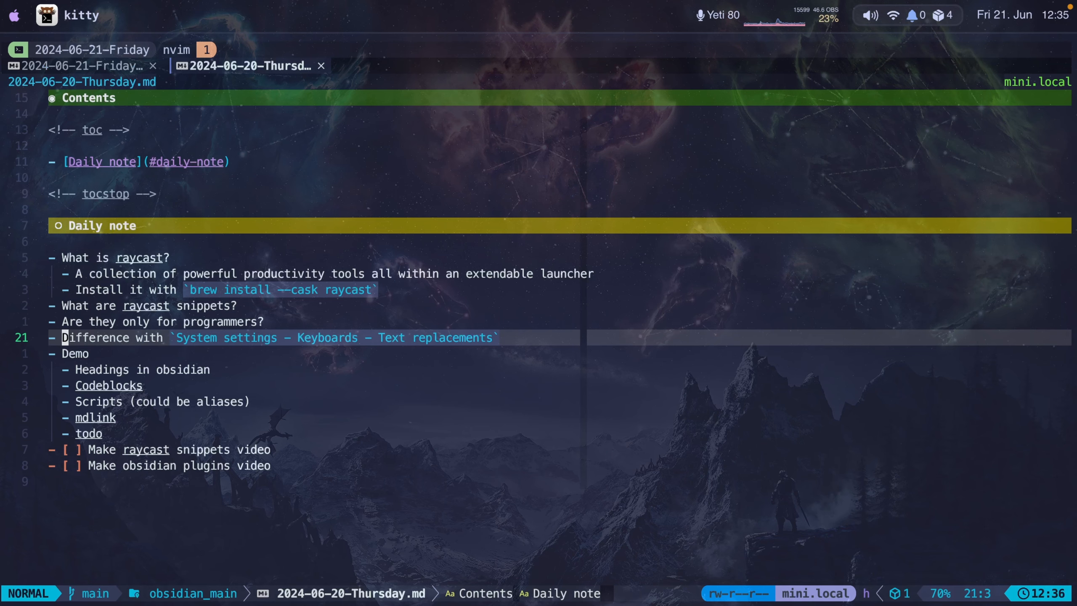
Go to the Codeblocks item under Demo in the 2024-06-20-Thursday note in the terminal.
{"action": "key", "text": "j"}
{"action": "key", "text": "j"}
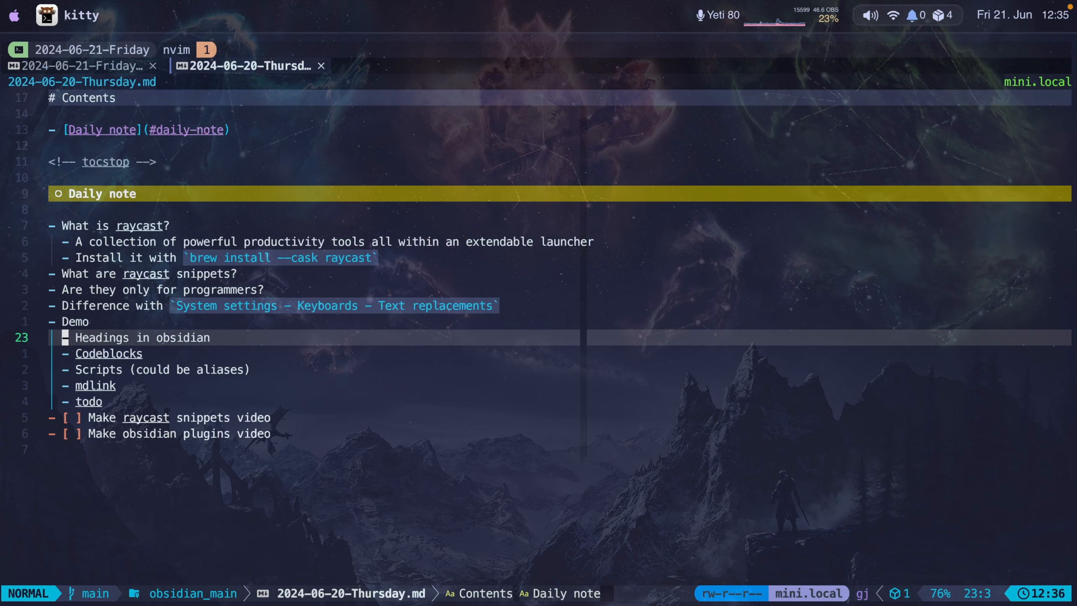
{"action": "key", "text": "j"}
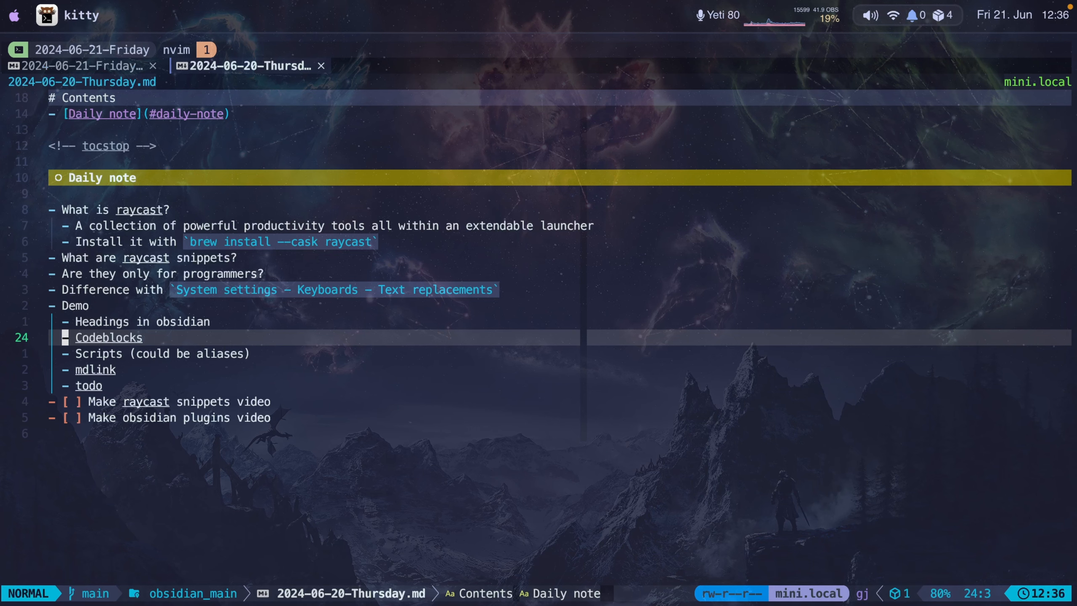
Switch to the terminal session in ~/github and copy the ll directory listing together with its prompt.
{"action": "key", "text": "ctrl+b"}
{"action": "key", "text": "h"}
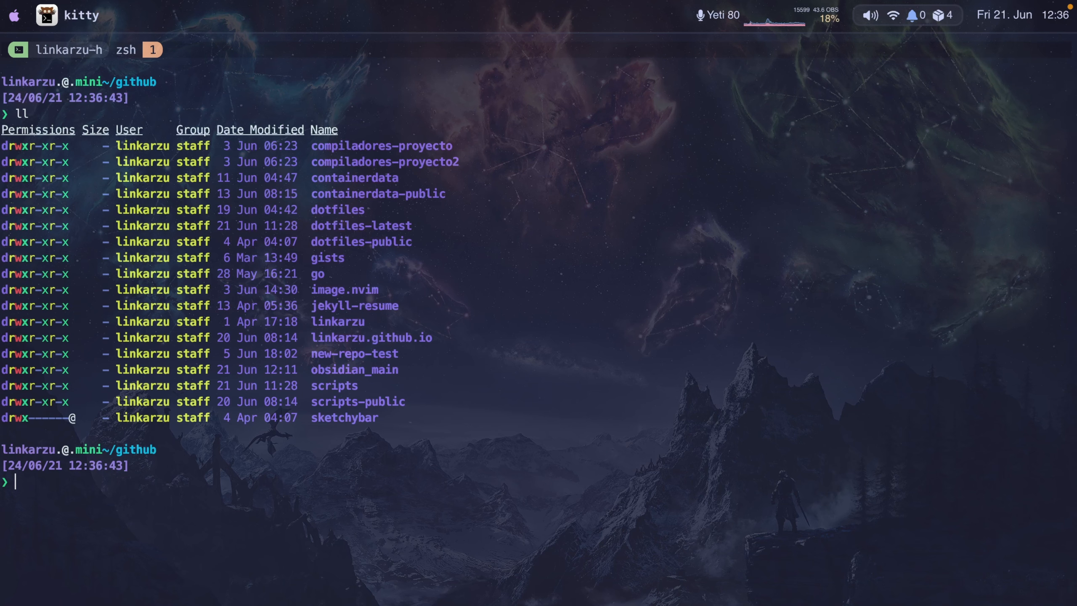
{"action": "key", "text": "ctrl+b"}
{"action": "key", "text": "bracketleft"}
{"action": "key", "text": "k"}
{"action": "key", "text": "k"}
{"action": "key", "text": "k"}
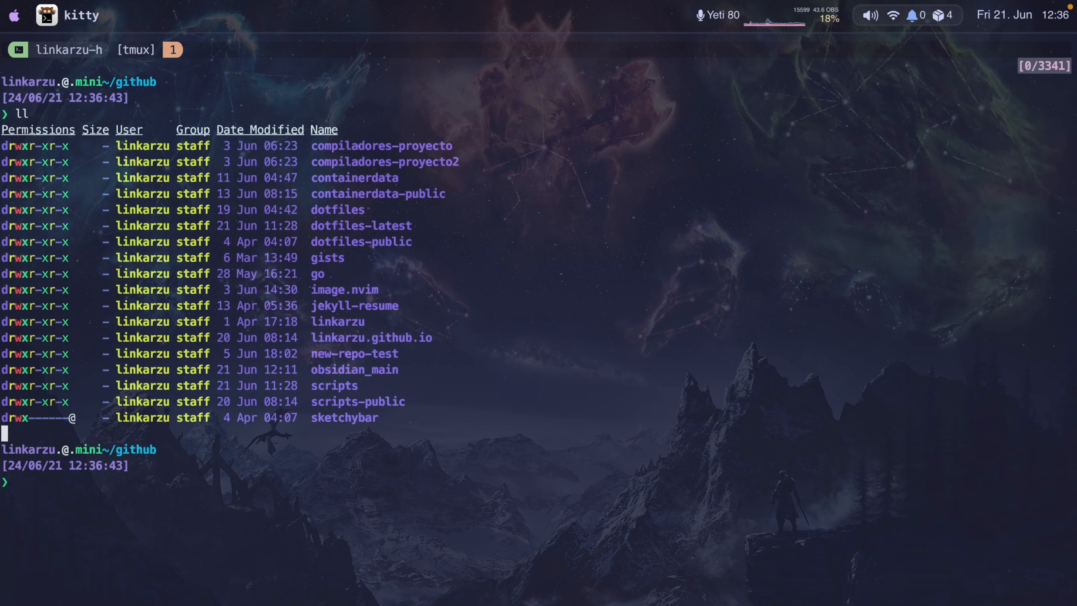
{"action": "key", "text": "q"}
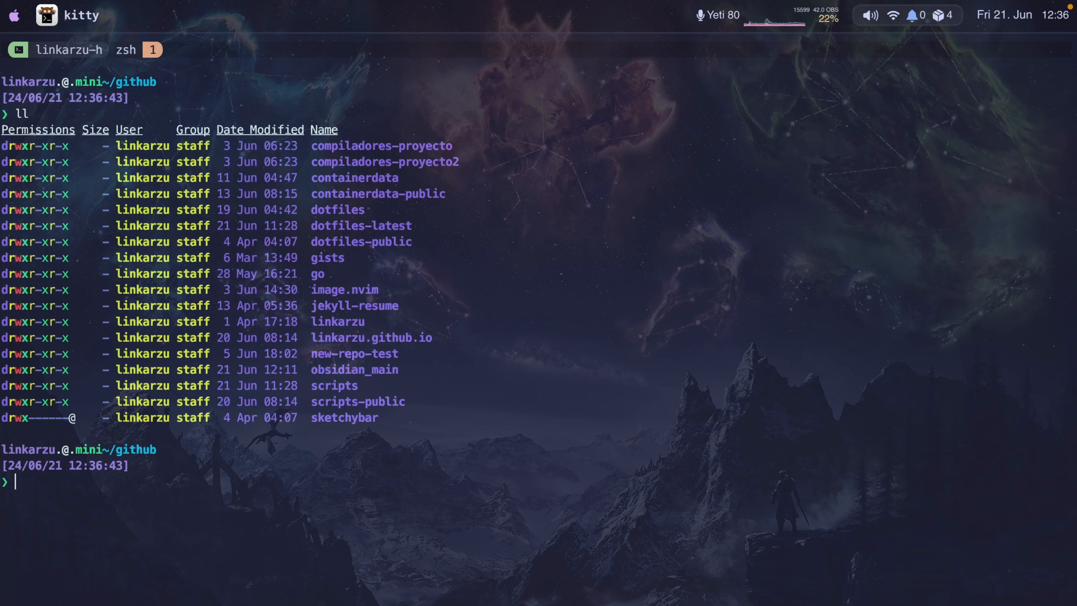
Switch to Obsidian and insert the bash snippet as a code block below the BetterTouchTool lines.
{"action": "key", "text": "super+Tab"}
{"action": "key", "text": "ctrl+alt+shift+super+s"}
{"action": "type", "text": "bash"}
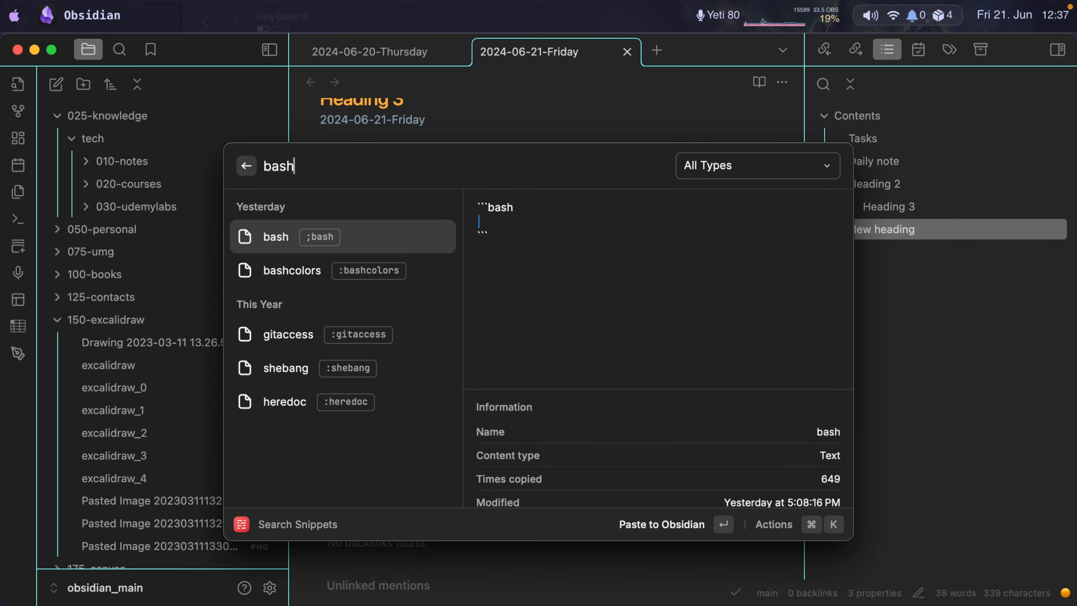
{"action": "key", "text": "Return"}
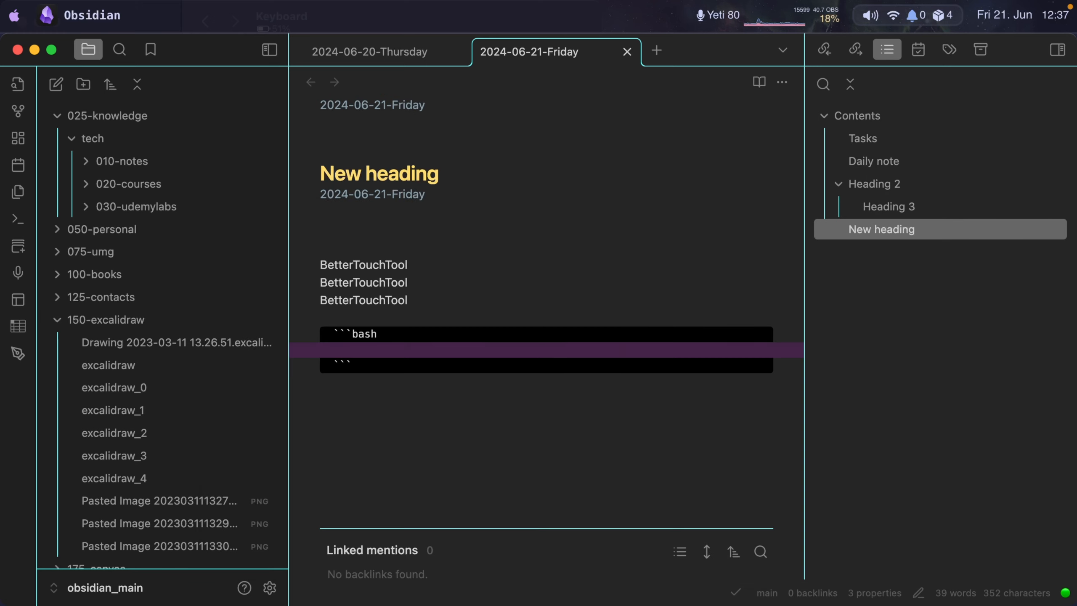
Paste the copied directory listing into the bash code block, check it from its first line and resume editing below the block.
{"action": "key", "text": "super+v"}
{"action": "key", "text": "k"}
{"action": "key", "text": "k"}
{"action": "key", "text": "k"}
{"action": "key", "text": "k"}
{"action": "key", "text": "k"}
{"action": "key", "text": "k"}
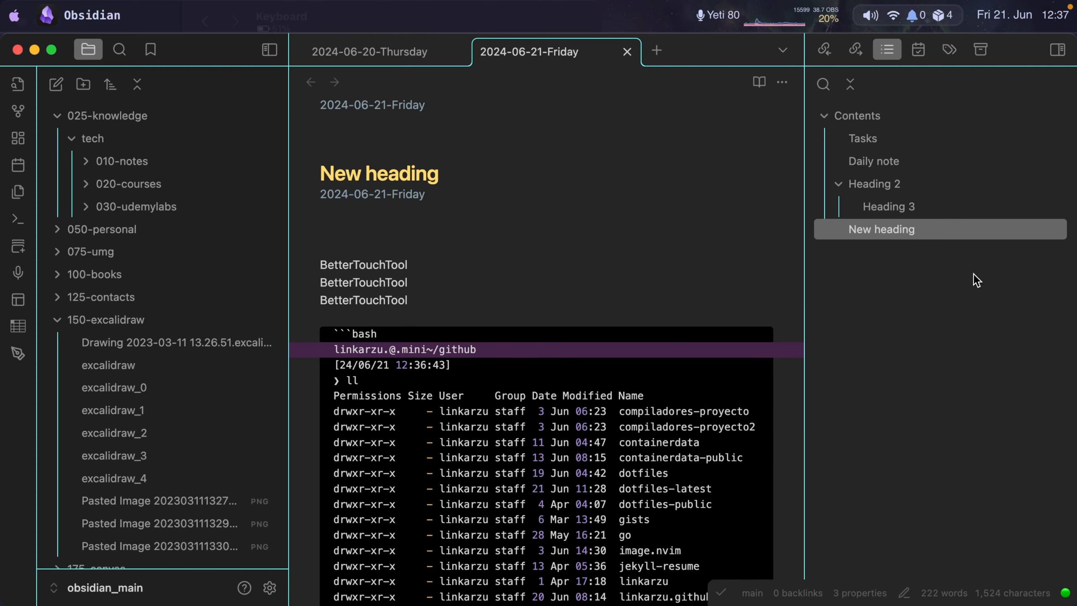
{"action": "key", "text": "j"}
{"action": "key", "text": "j"}
{"action": "key", "text": "j"}
{"action": "key", "text": "j"}
{"action": "key", "text": "j"}
{"action": "key", "text": "j"}
{"action": "key", "text": "j"}
{"action": "key", "text": "j"}
{"action": "key", "text": "j"}
{"action": "key", "text": "j"}
{"action": "key", "text": "j"}
{"action": "key", "text": "j"}
{"action": "key", "text": "j"}
{"action": "key", "text": "j"}
{"action": "key", "text": "j"}
{"action": "key", "text": "j"}
{"action": "key", "text": "j"}
{"action": "key", "text": "j"}
{"action": "key", "text": "j"}
{"action": "key", "text": "j"}
{"action": "key", "text": "i"}
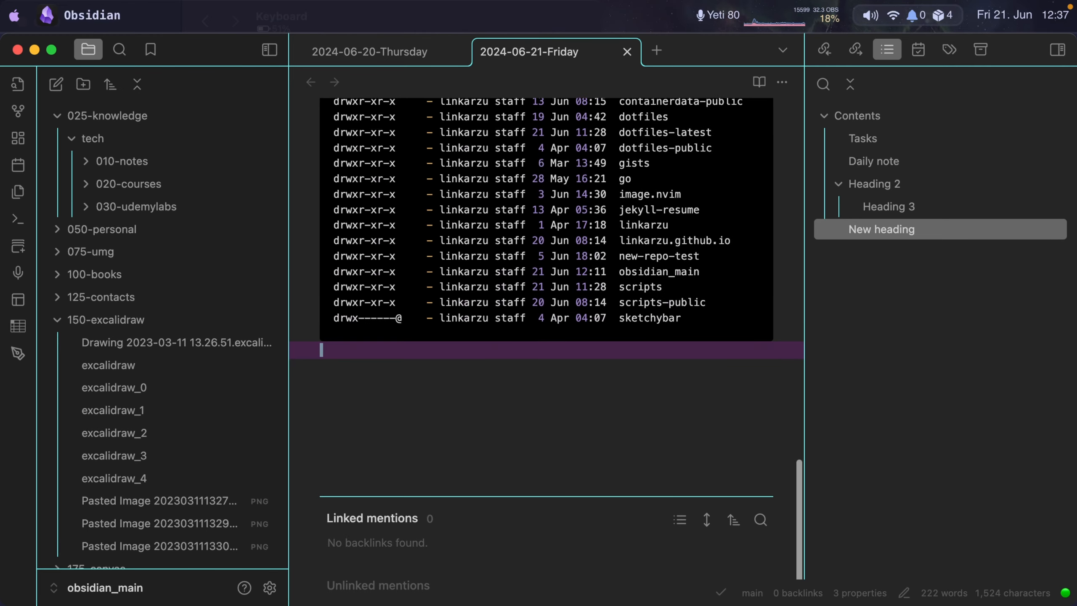
Add blank lines below the bash block and insert the sql code block snippet there.
{"action": "key", "text": "Return"}
{"action": "key", "text": "Return"}
{"action": "key", "text": "super+space"}
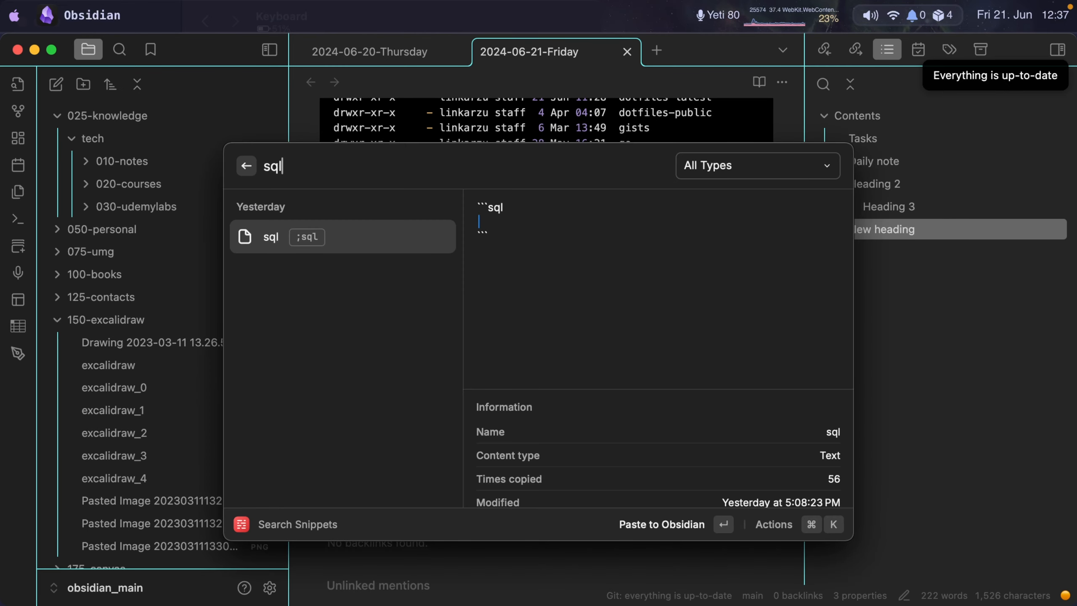
{"action": "key", "text": "Return"}
Copy the contents of the shell code block under New heading.
{"action": "scroll", "coordinate": [549, 289], "scroll_direction": "up", "scroll_amount": 10}
{"action": "left_click", "coordinate": [750, 396]}
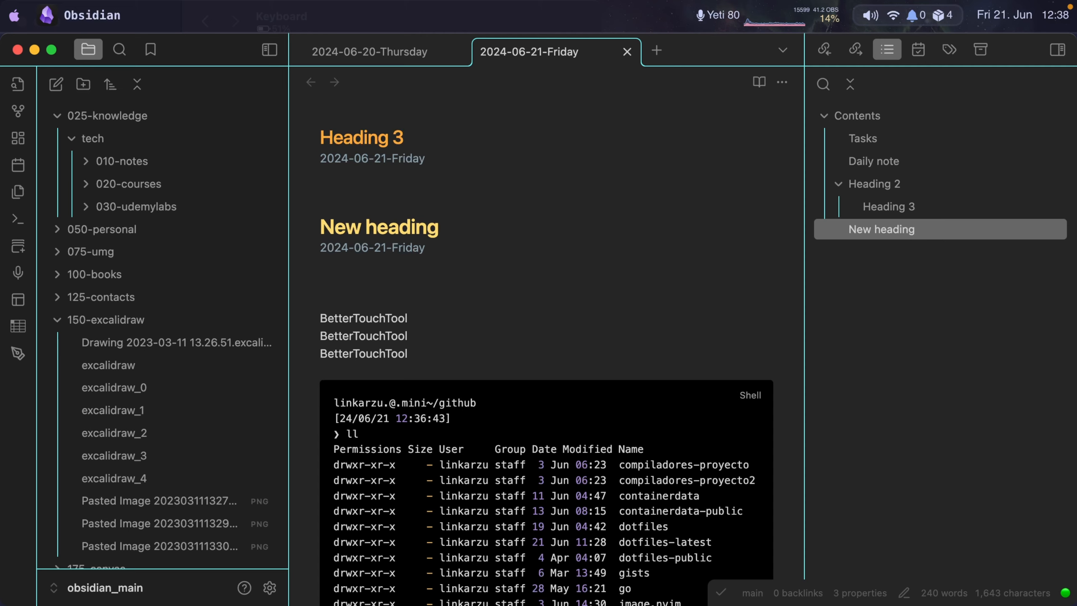
Switch to kitty and search the Raycast snippets for docker and then for kubernetes.
{"action": "key", "text": "super+Tab"}
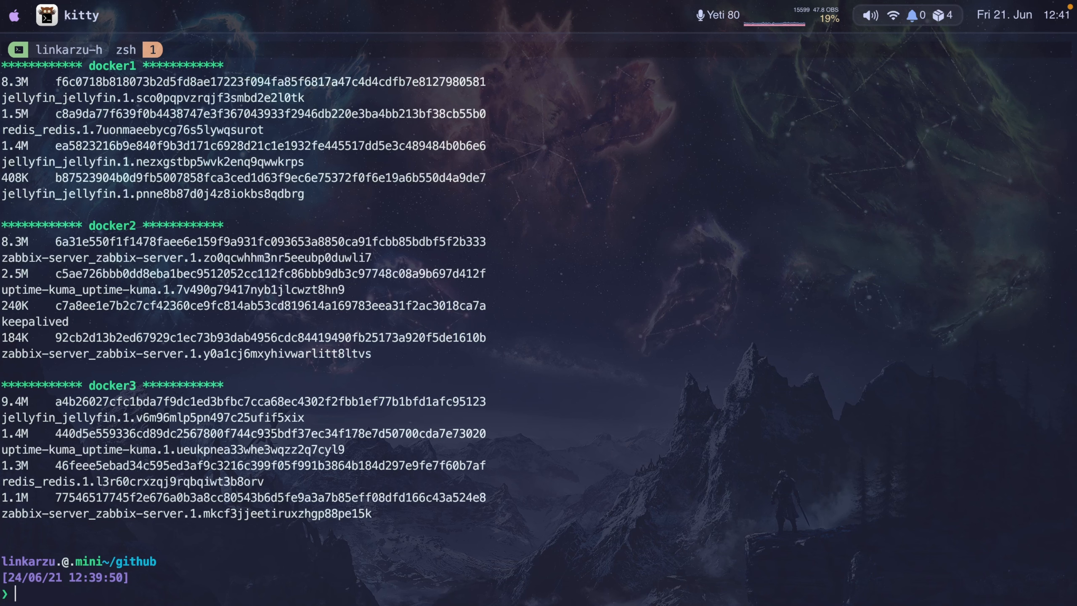
{"action": "key", "text": "super+space"}
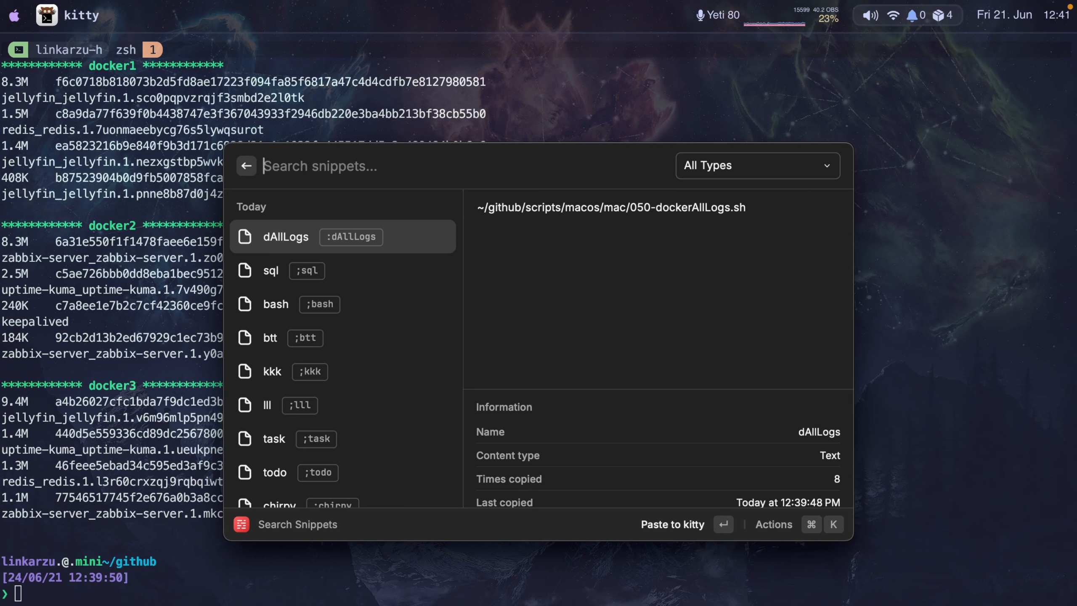
{"action": "type", "text": "docker"}
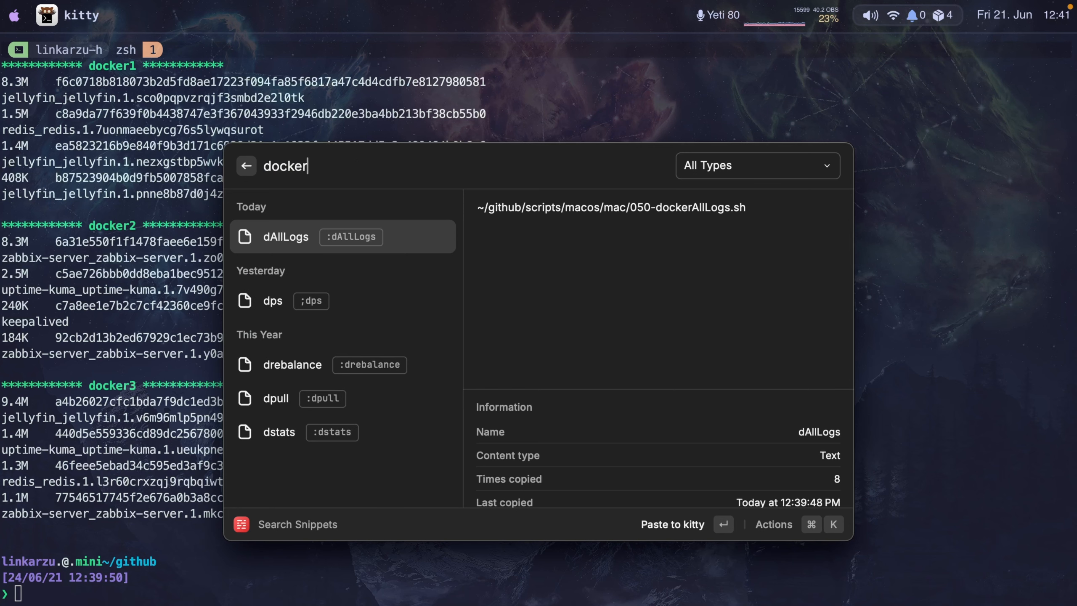
{"action": "key", "text": "alt+BackSpace"}
{"action": "type", "text": "kubernetes"}
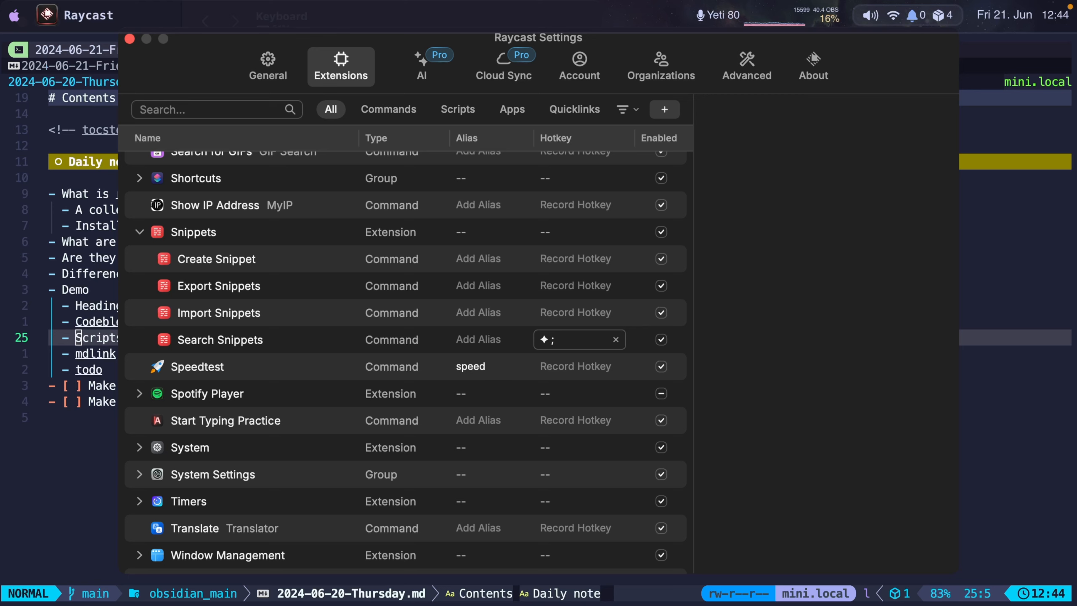
{"action": "key", "text": "super+Tab"}
{"action": "key", "text": "j"}
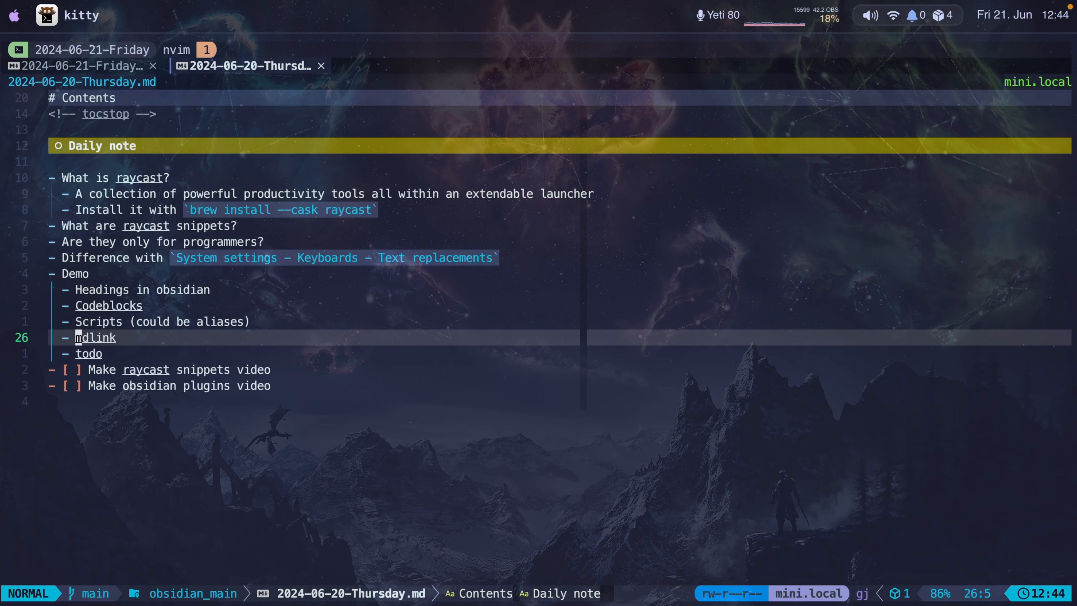
{"action": "key", "text": "super+Tab"}
{"action": "key", "text": "Return"}
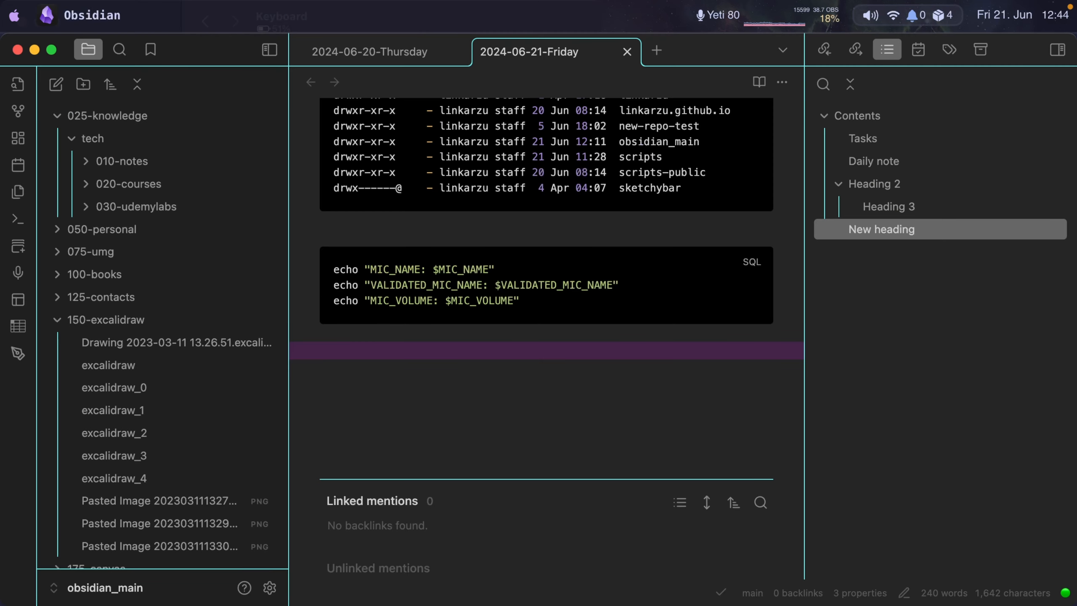
{"action": "type", "text": "[my own blog](https://linkarzu.com)"}
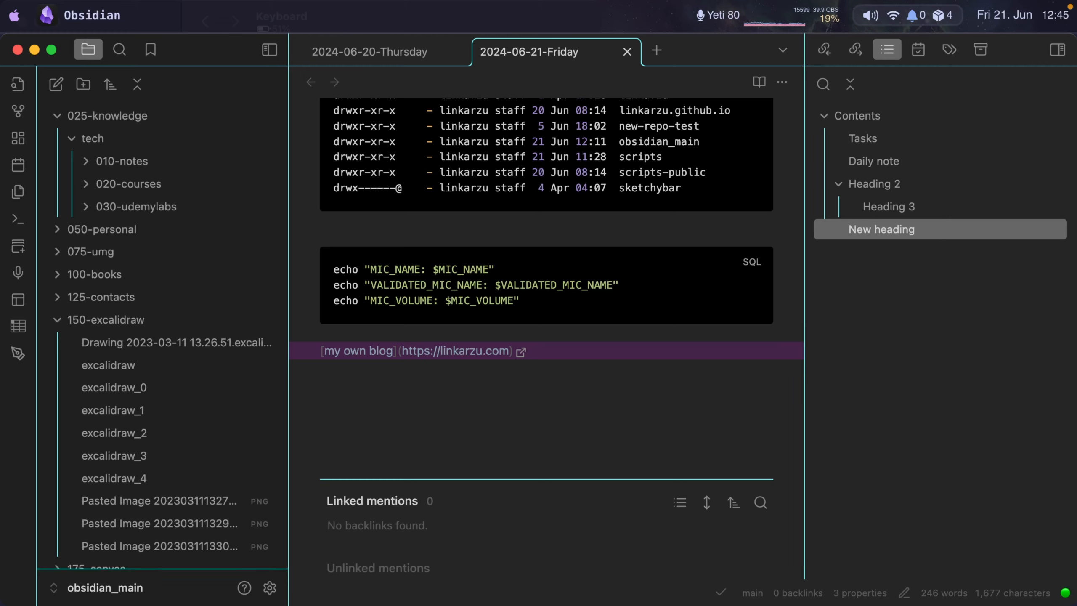
Open the mdlink snippet in Raycast for editing and highlight its {cursor} placeholder.
{"action": "key", "text": "ctrl+alt+shift+super+s"}
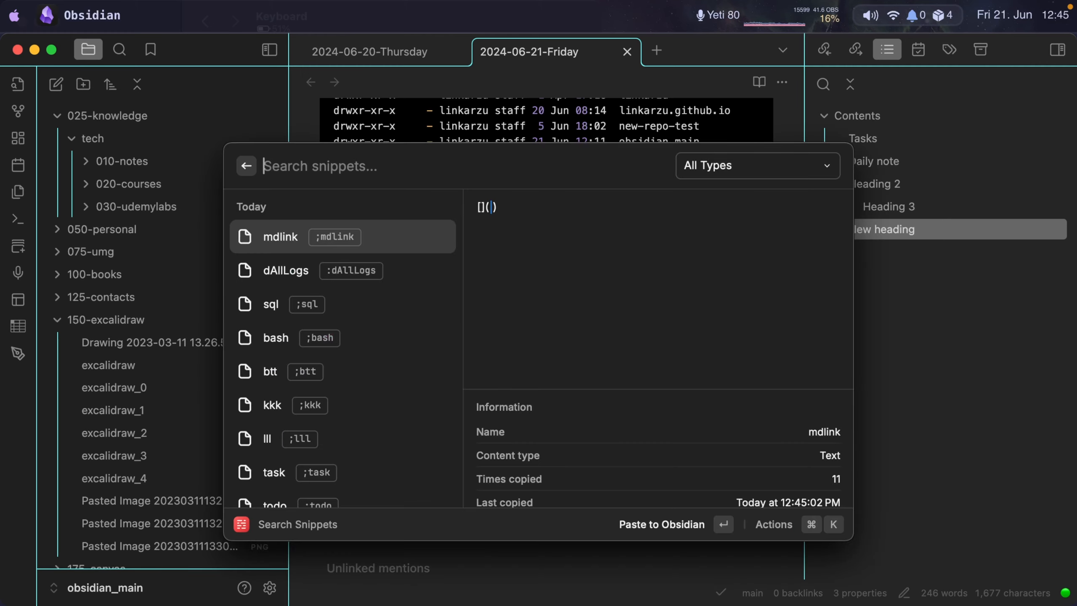
{"action": "key", "text": "super+e"}
{"action": "left_click_drag", "start_coordinate": [450, 270], "coordinate": [408, 270]}
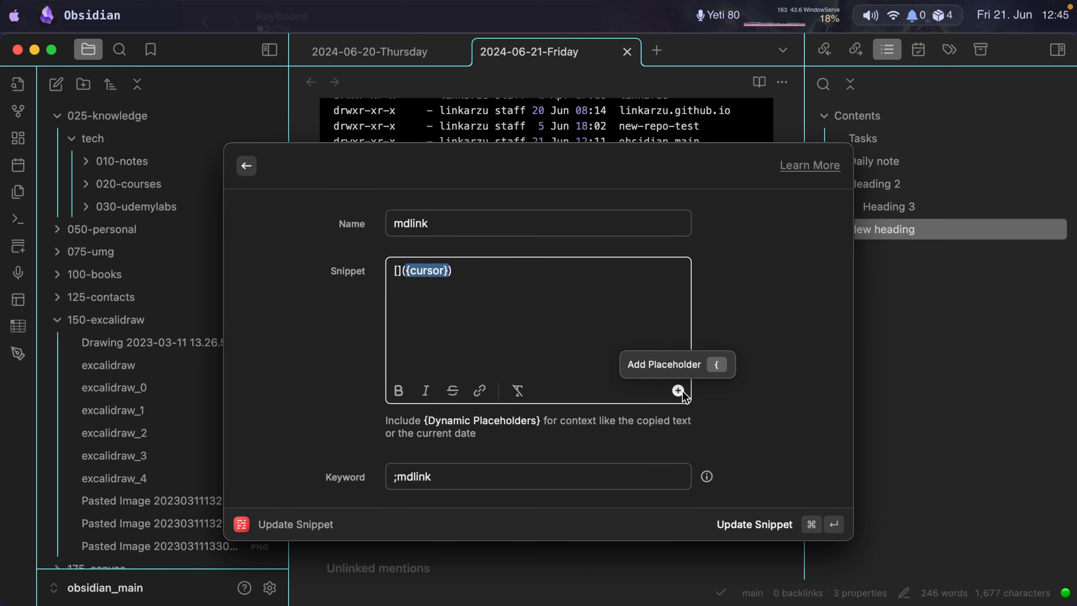
Check the todo entry in kitty's outline, then add the Obsidian task "Finish recording the video" under Daily note, due today (2024-06-21).
{"action": "key", "text": "super+Tab"}
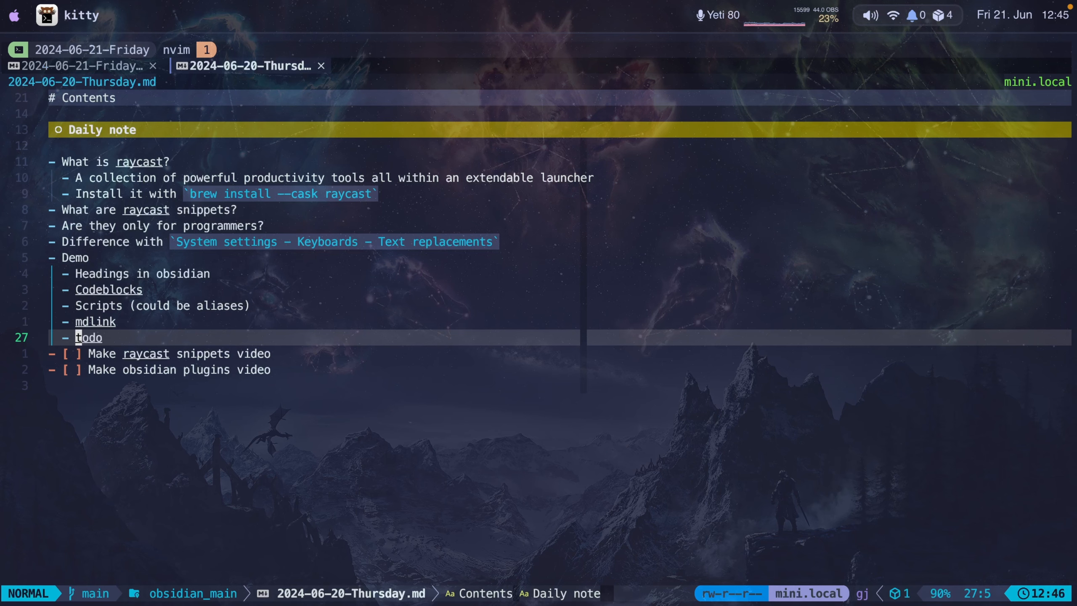
{"action": "key", "text": "super+Tab"}
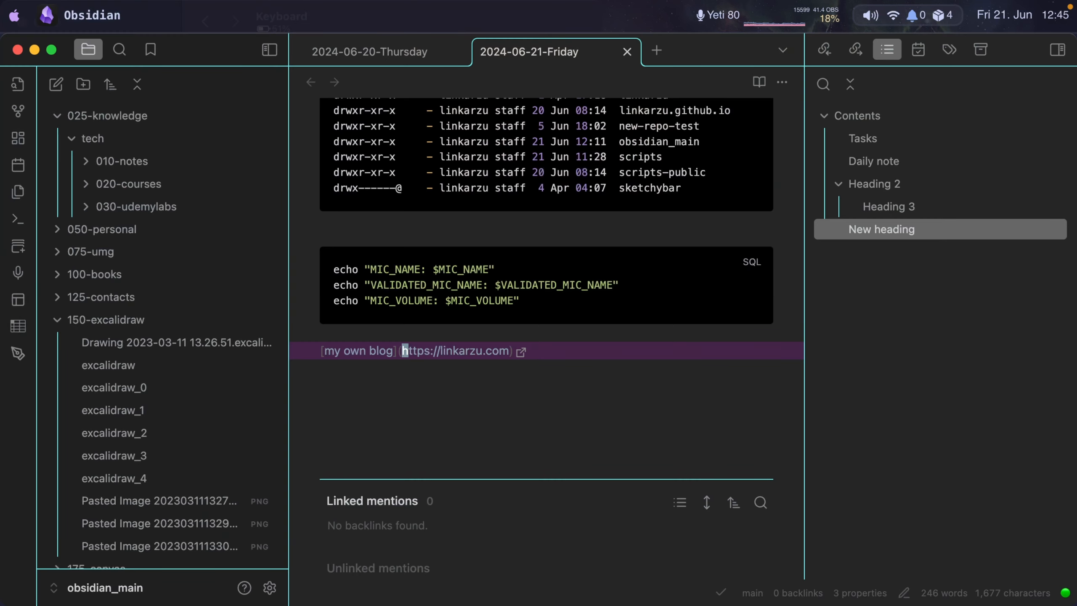
{"action": "key", "text": "shift+o"}
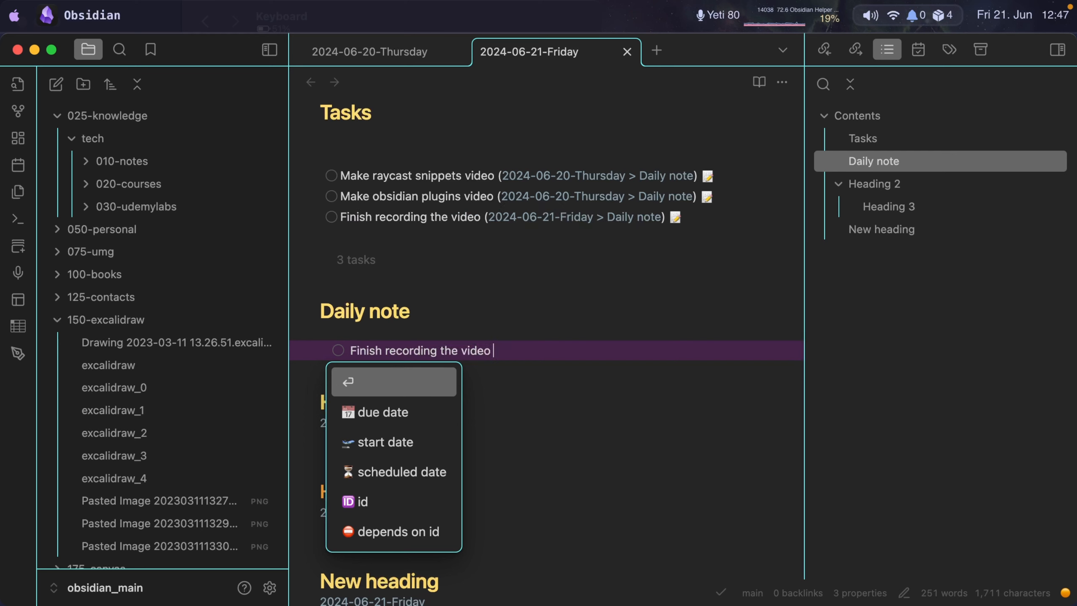
{"action": "key", "text": "Down"}
{"action": "key", "text": "Return"}
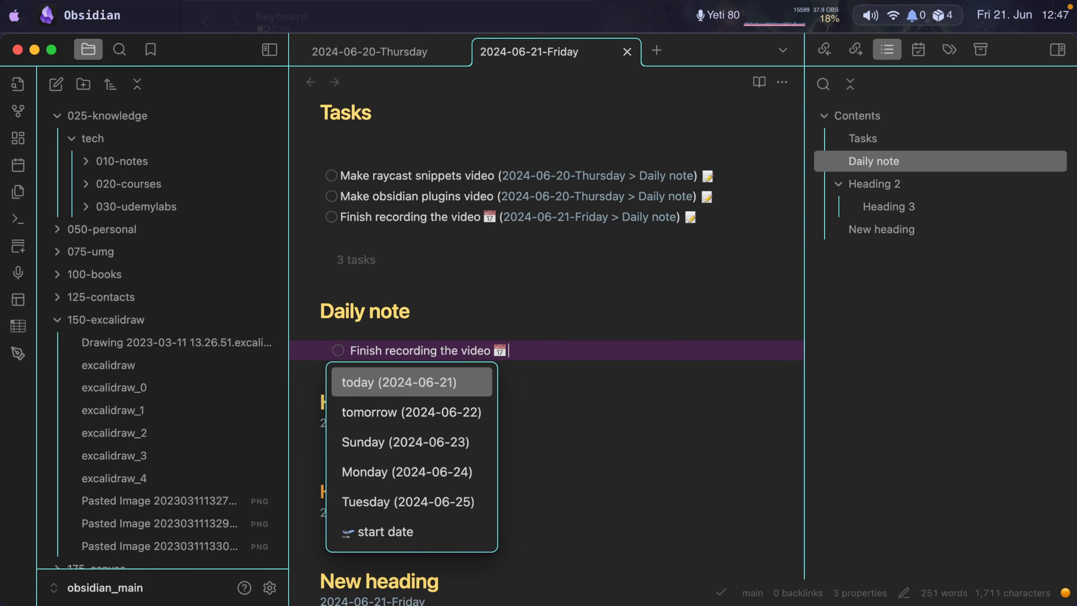
{"action": "key", "text": "Return"}
{"action": "key", "text": "Return"}
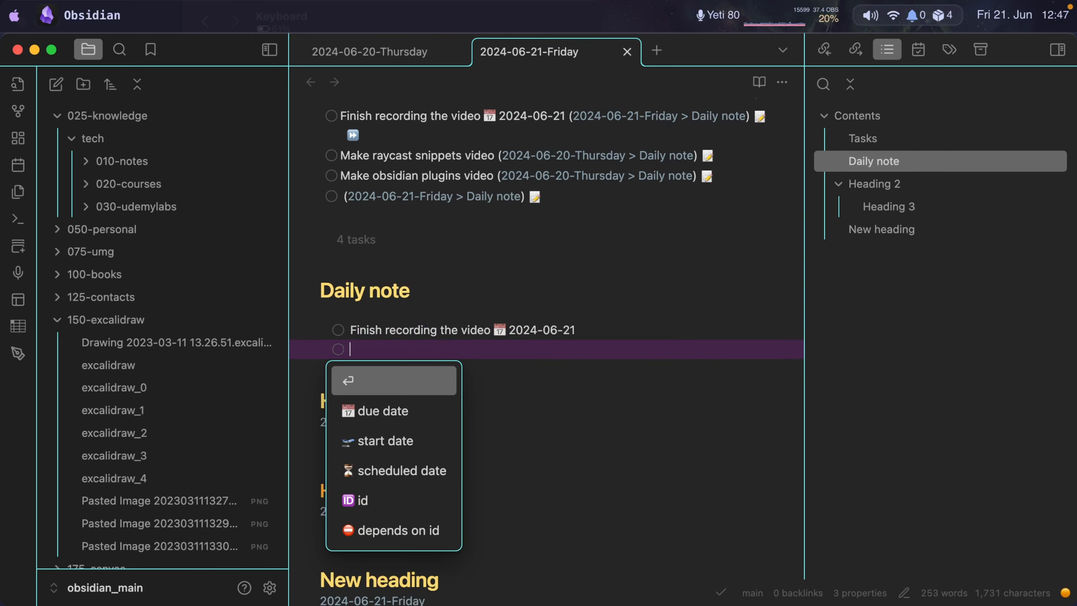
Check the demo outline of the 2024-06-20-Thursday note in kitty and return to the daily note in Obsidian.
{"action": "key", "text": "super+Tab"}
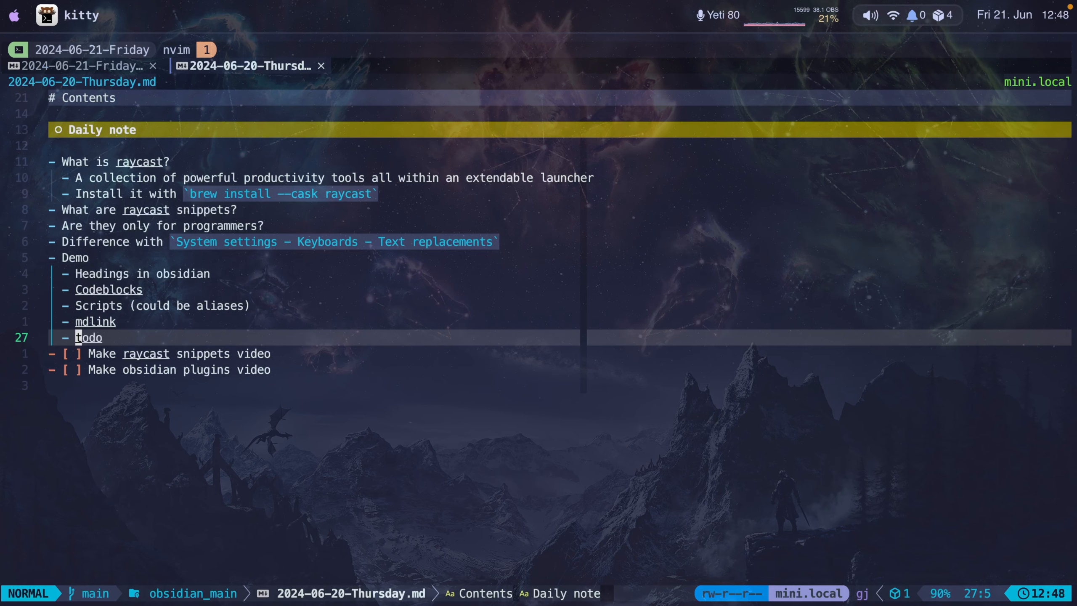
{"action": "key", "text": "super+Tab"}
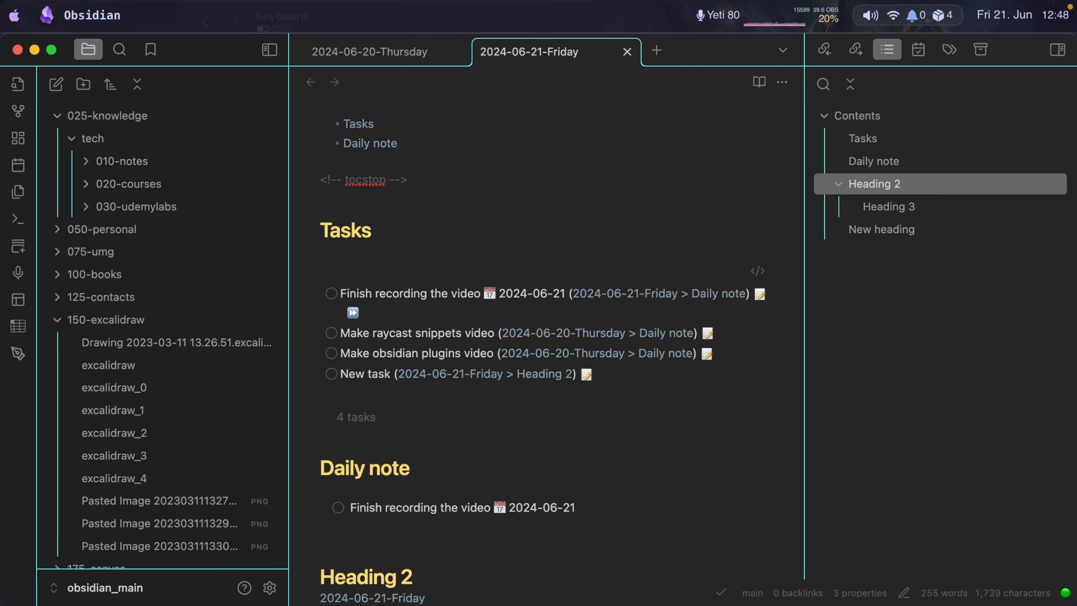